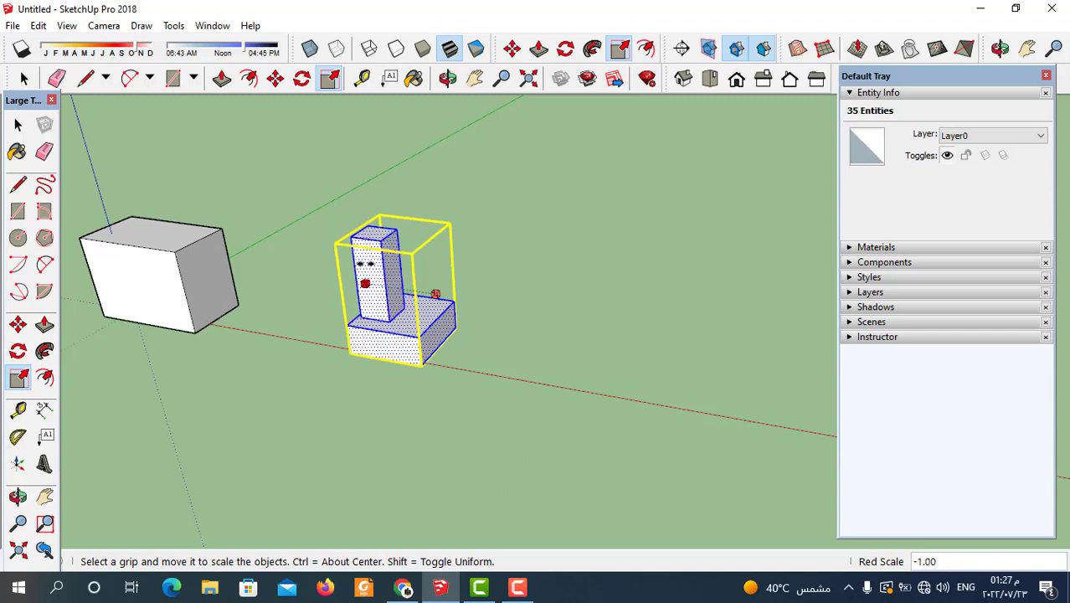
Mirror the L-shaped solid along red and undo it, then narrow and re-mirror it along red
drag(435, 294, 435, 294)
middle_drag(423, 430, 616, 407)
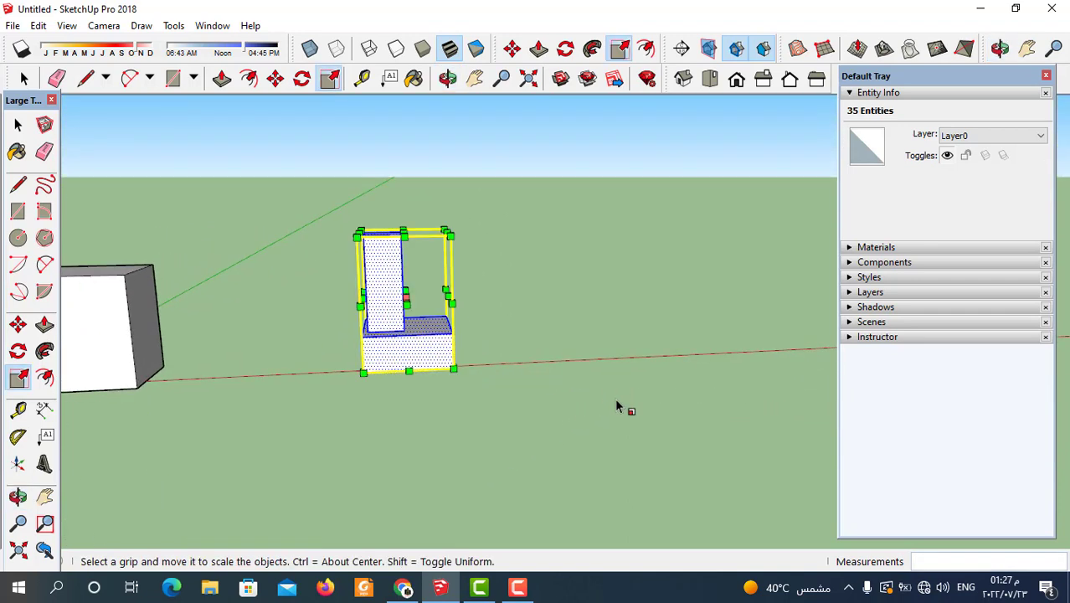
key(ctrl+z)
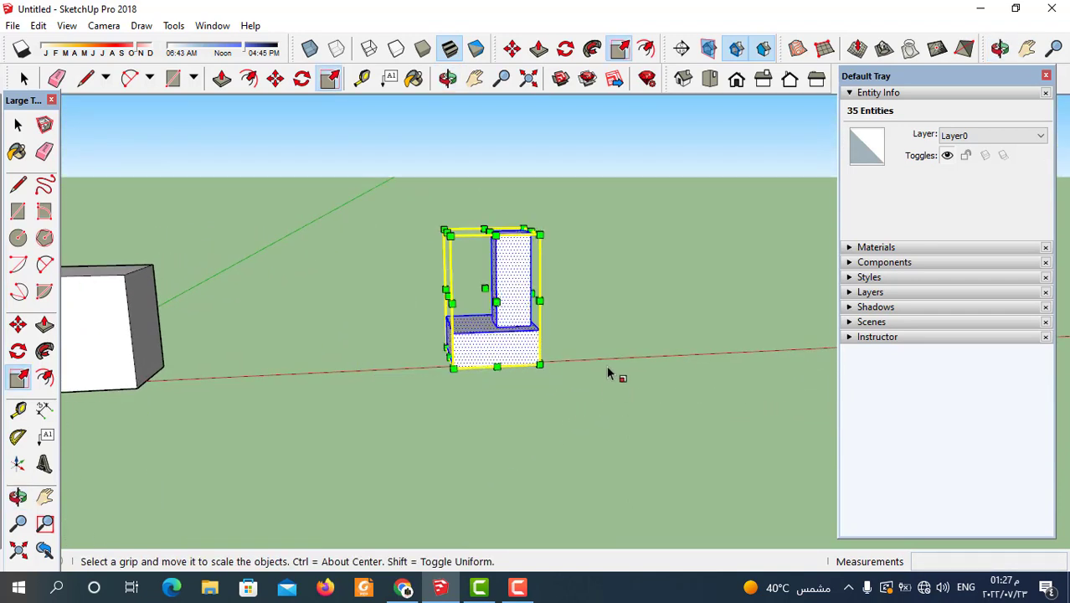
middle_drag(515, 315, 531, 335)
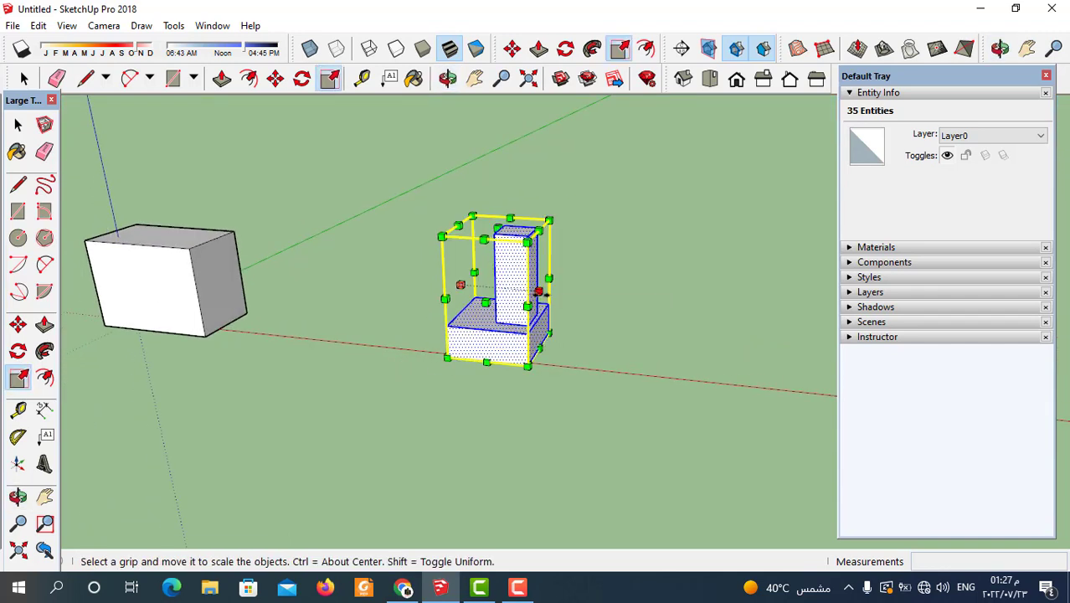
drag(538, 292, 390, 262)
mouse_move(432, 401)
middle_down()
mouse_move(591, 366)
mouse_move(418, 232)
middle_up()
Reselect the L-shaped solid and narrow it along the green axis to 0.44
key(space)
drag(418, 232, 591, 422)
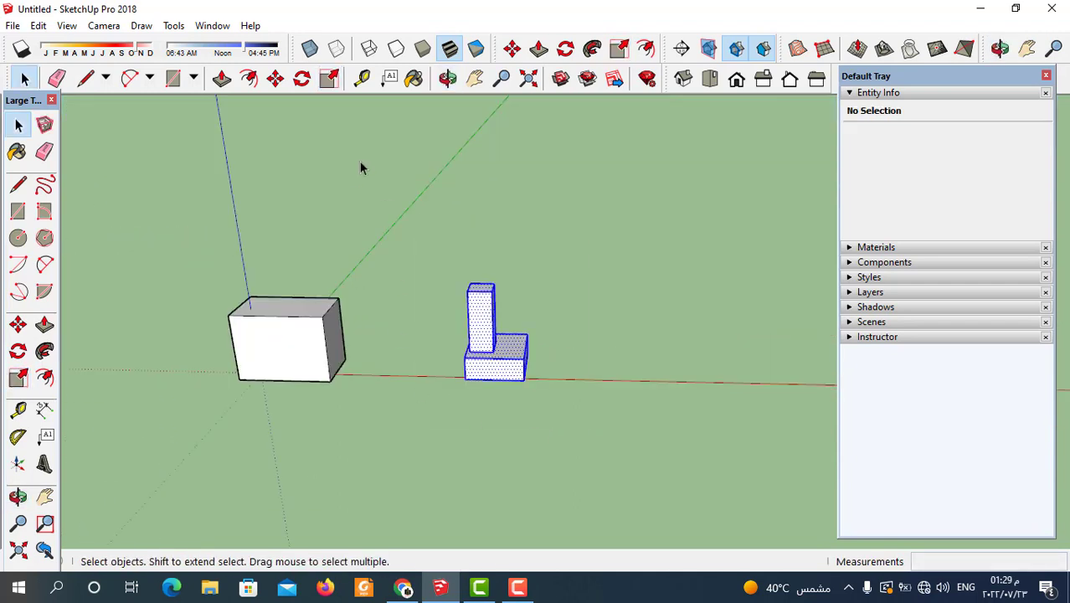
click(327, 82)
middle_drag(419, 383, 487, 414)
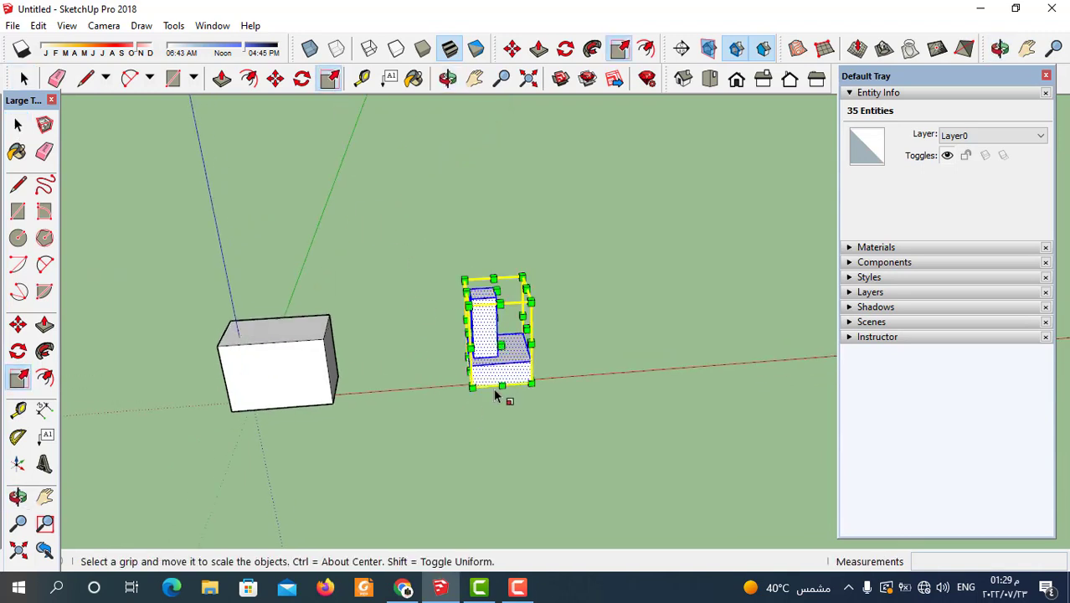
middle_drag(546, 437, 433, 358)
scroll(575, 306, up, 3)
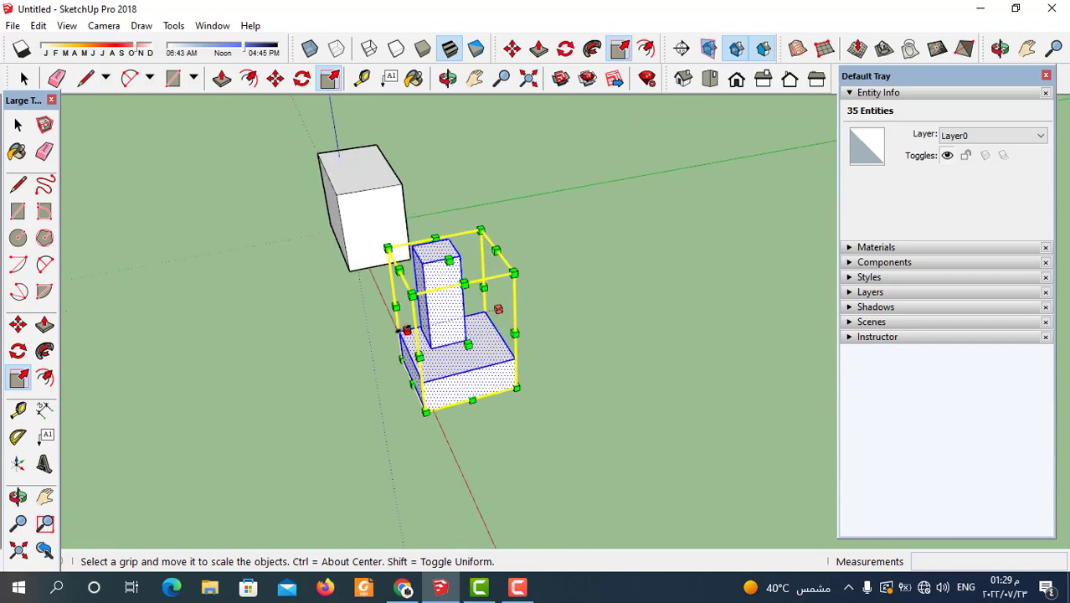
drag(406, 330, 559, 313)
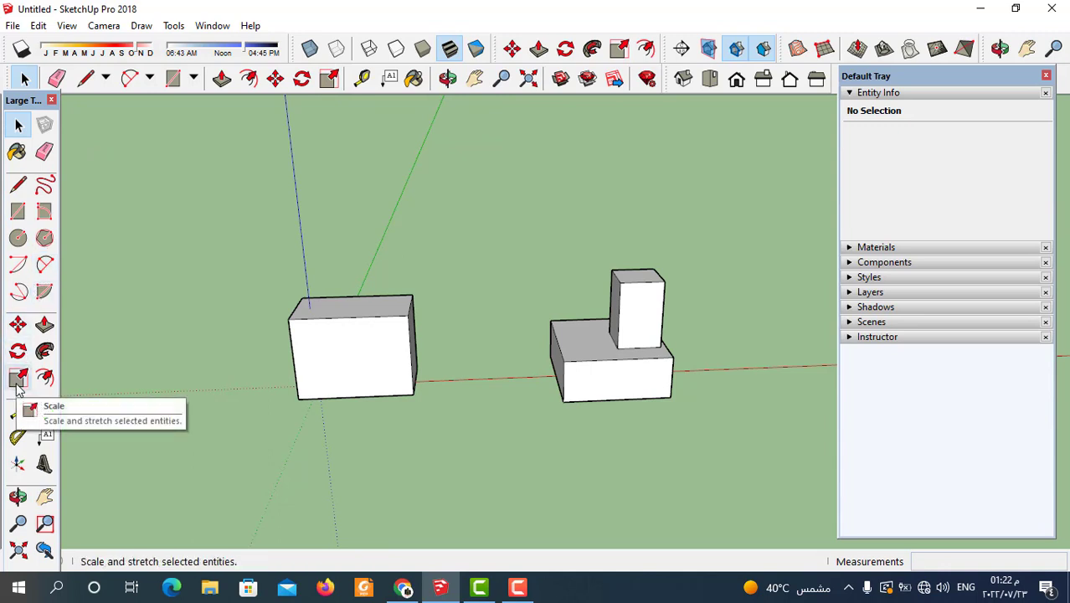
Select the left white box, activate Scale on it, and zoom in on its grips
click(329, 78)
click(310, 316)
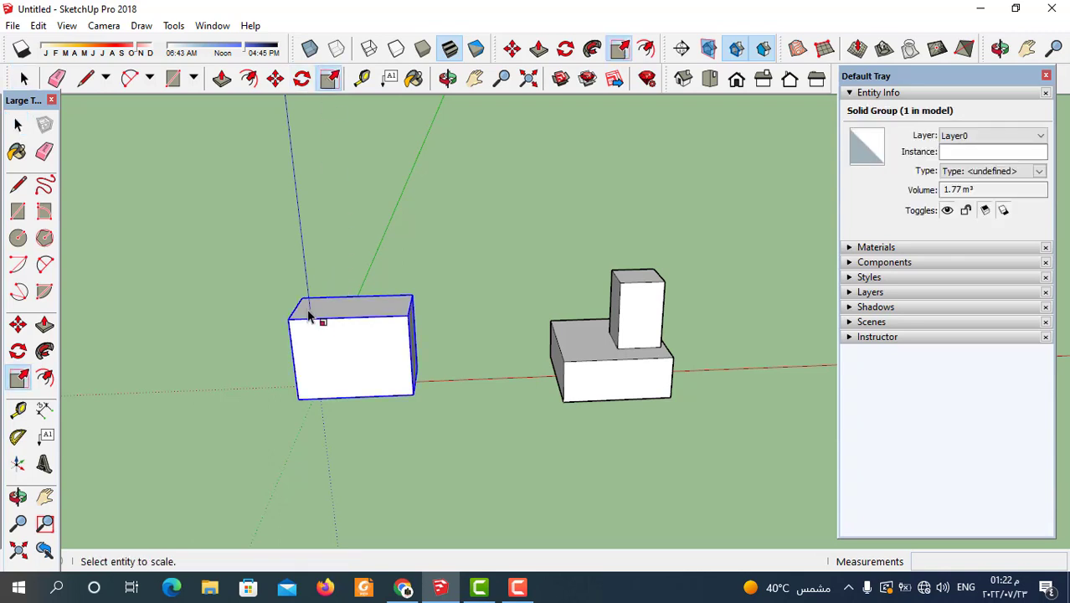
key(ctrl+t)
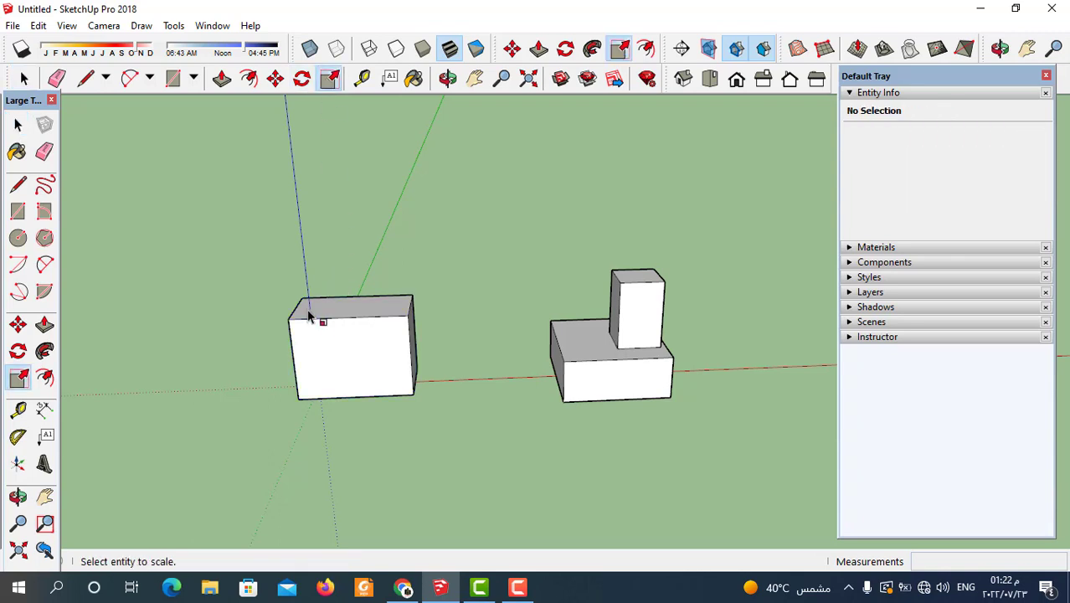
click(23, 78)
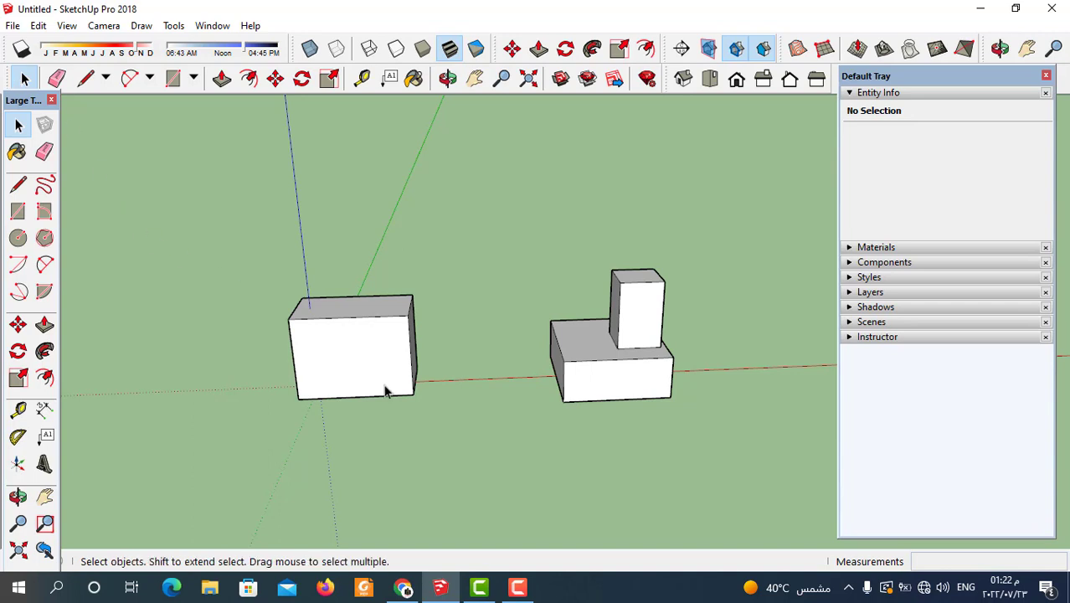
click(358, 368)
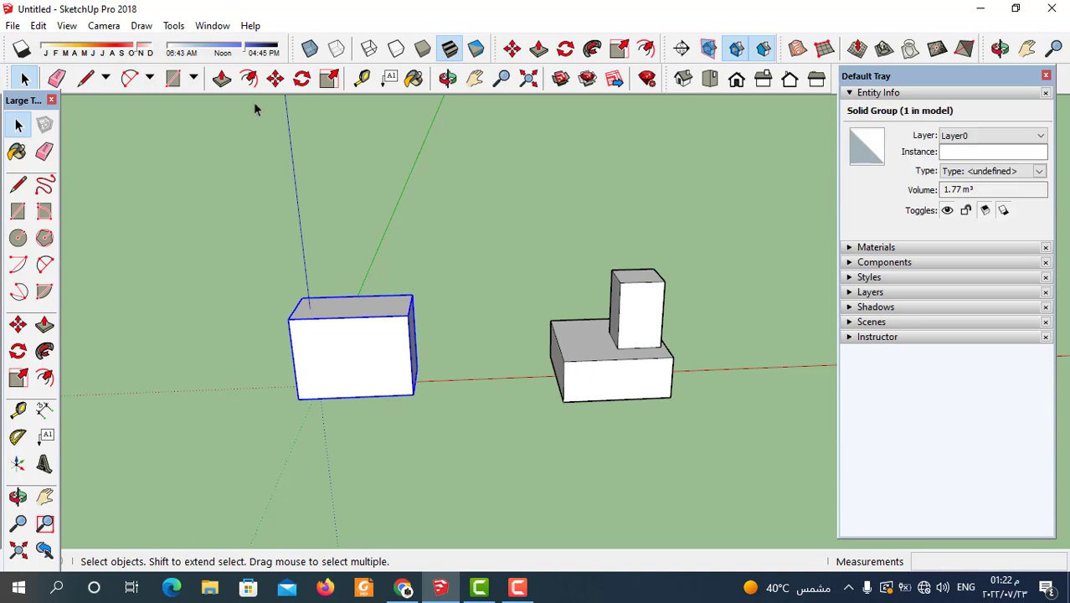
click(329, 79)
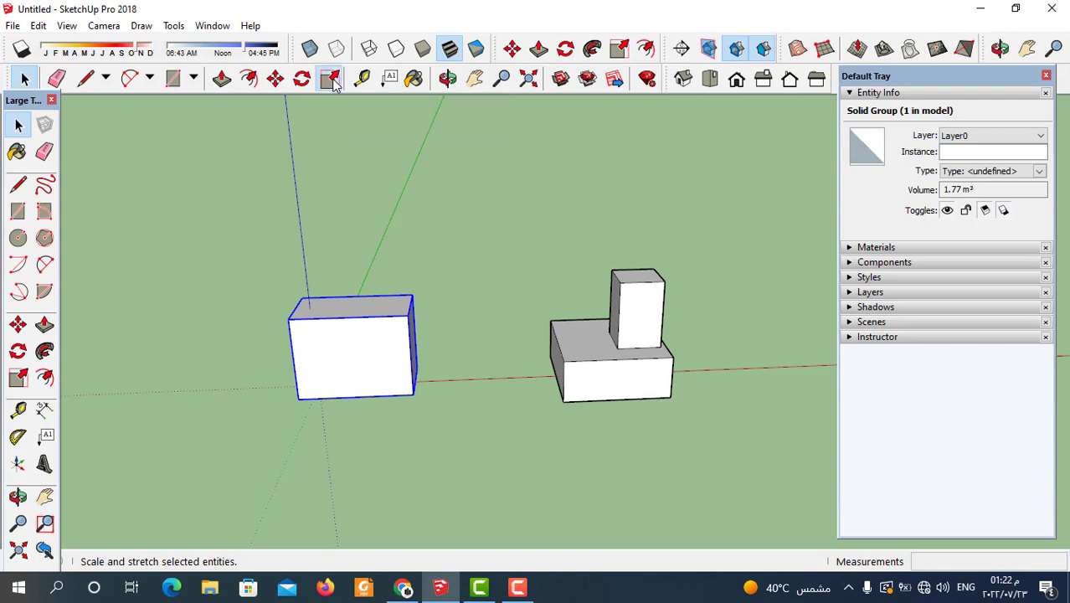
scroll(316, 433, up, 2)
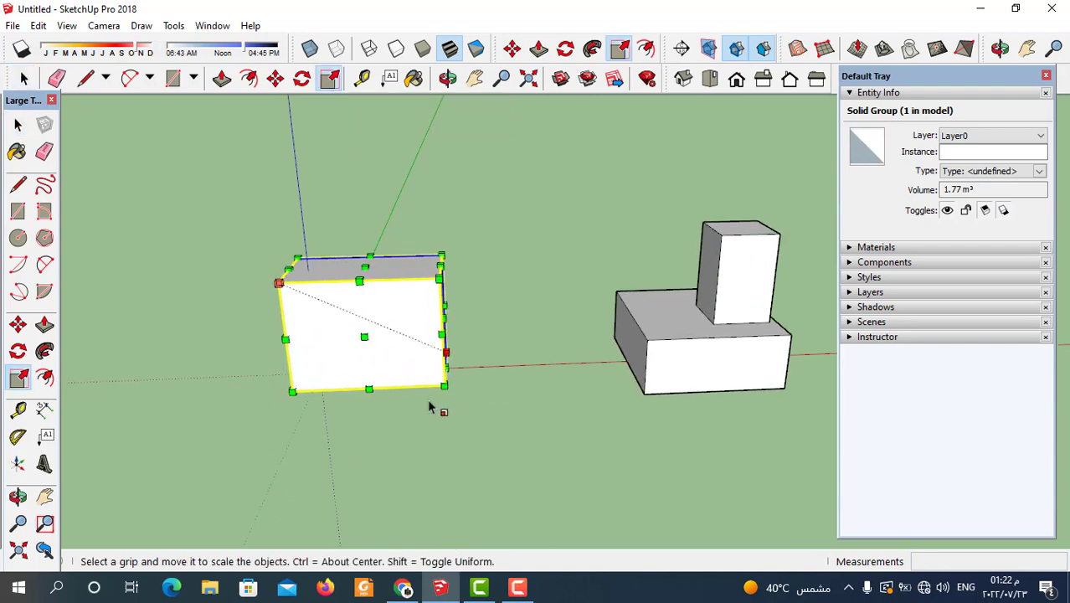
scroll(354, 333, up, 1)
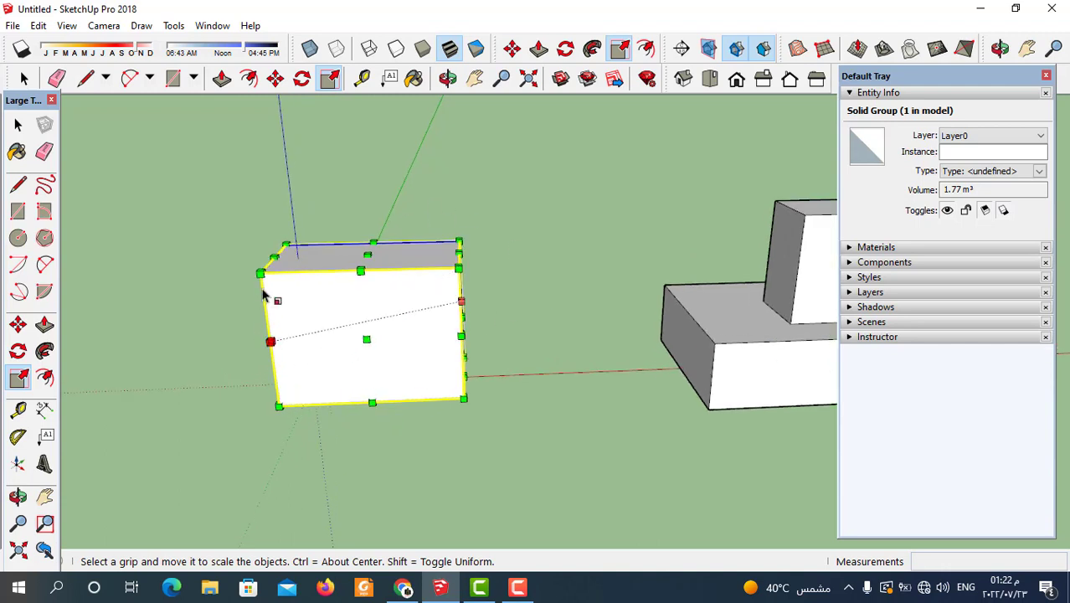
Scale the box uniformly from a corner up to 1.50, then down to 0.50
key(o)
middle_drag(423, 358, 490, 476)
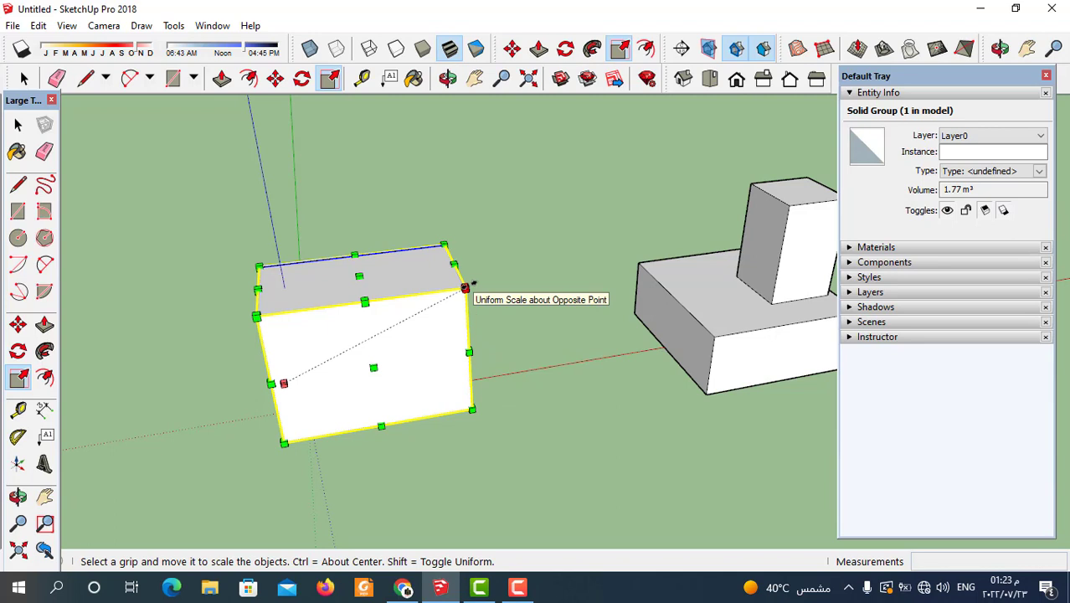
drag(472, 284, 544, 192)
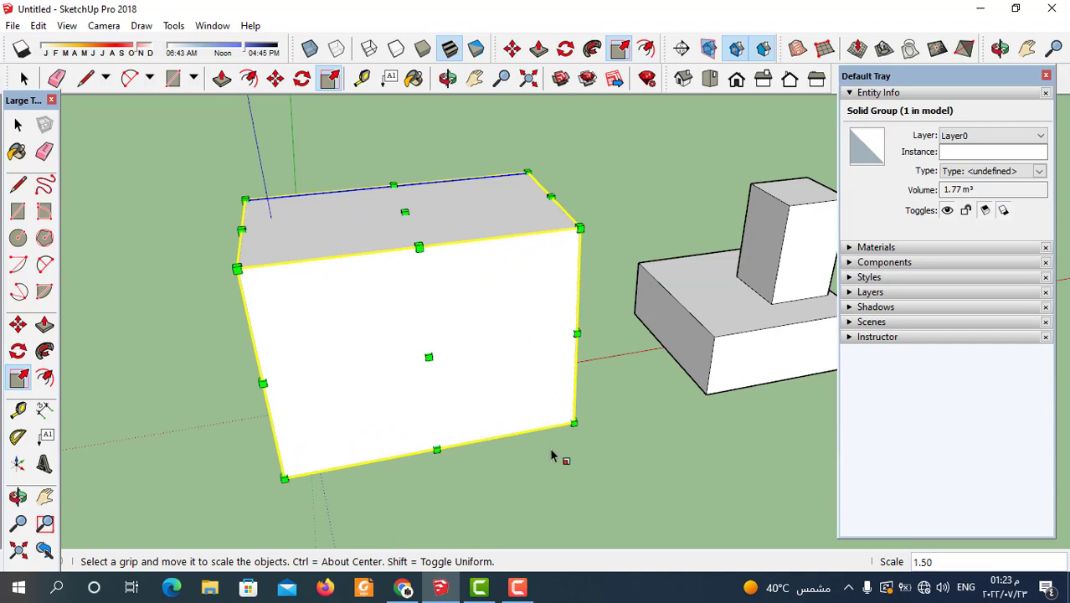
mouse_move(556, 455)
middle_down()
mouse_move(414, 363)
mouse_move(439, 405)
middle_up()
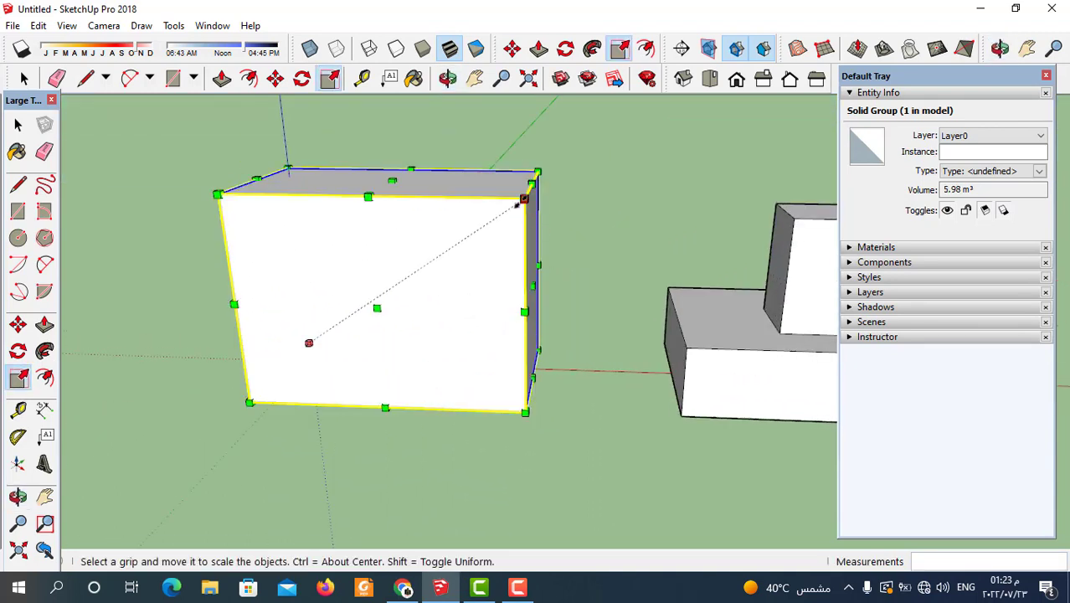
drag(524, 199, 400, 283)
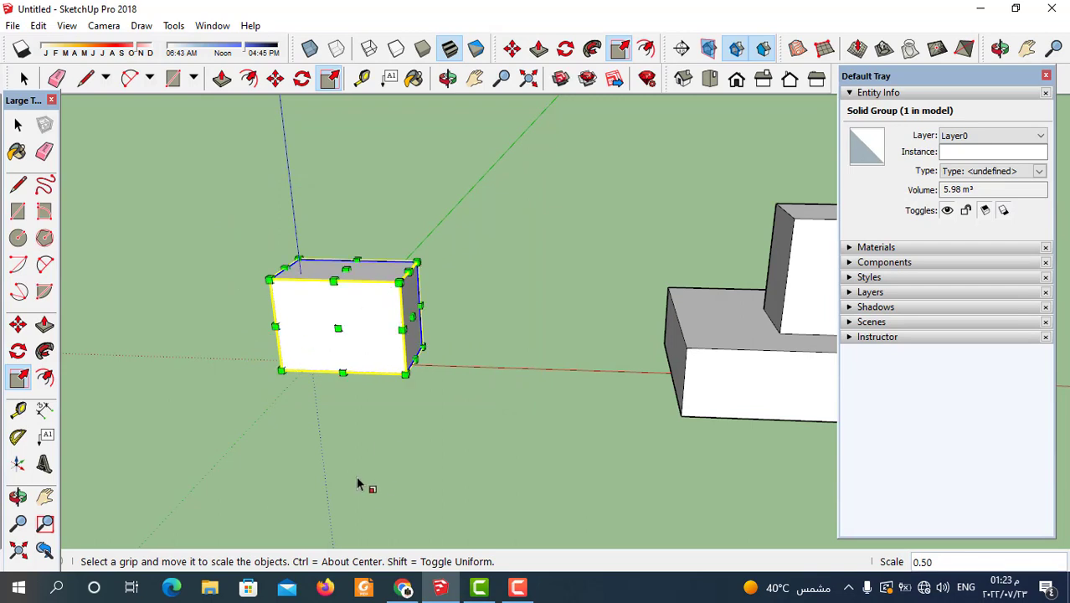
middle_drag(315, 425, 370, 454)
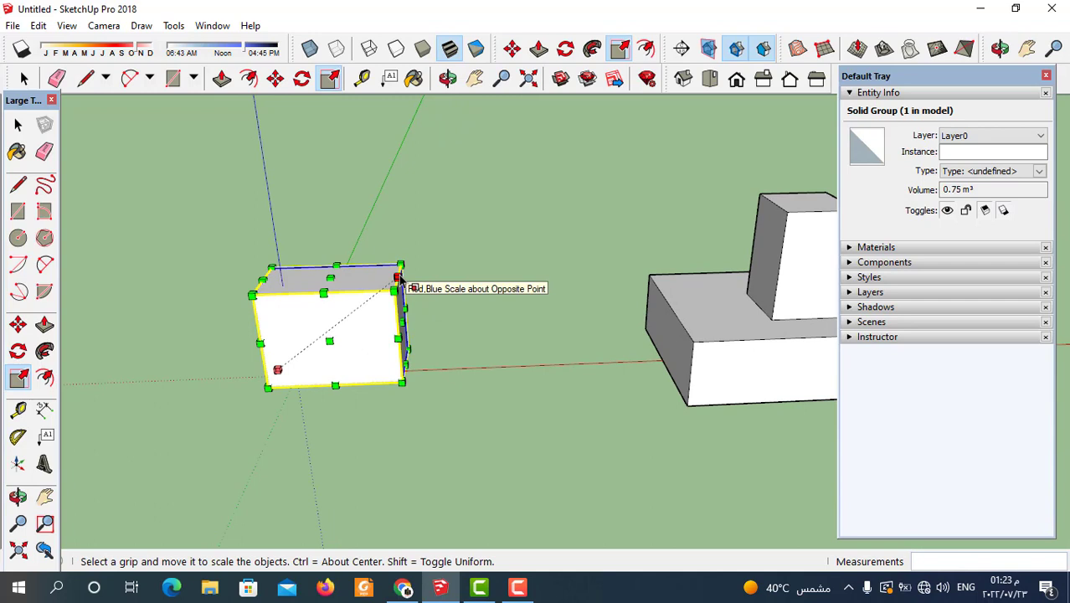
drag(400, 281, 559, 157)
middle_drag(529, 497, 294, 423)
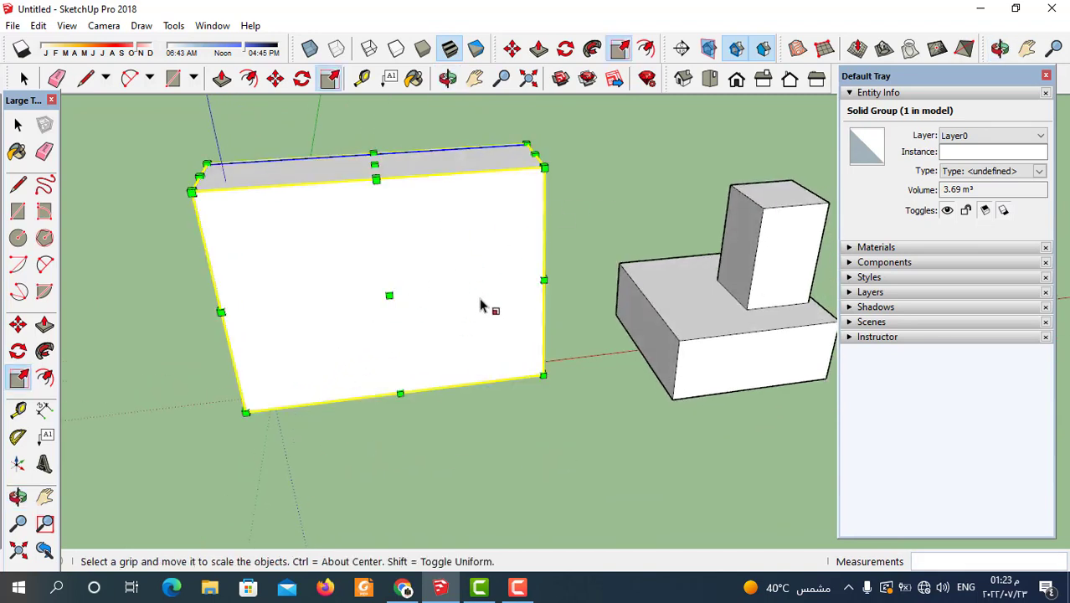
middle_drag(480, 435, 456, 471)
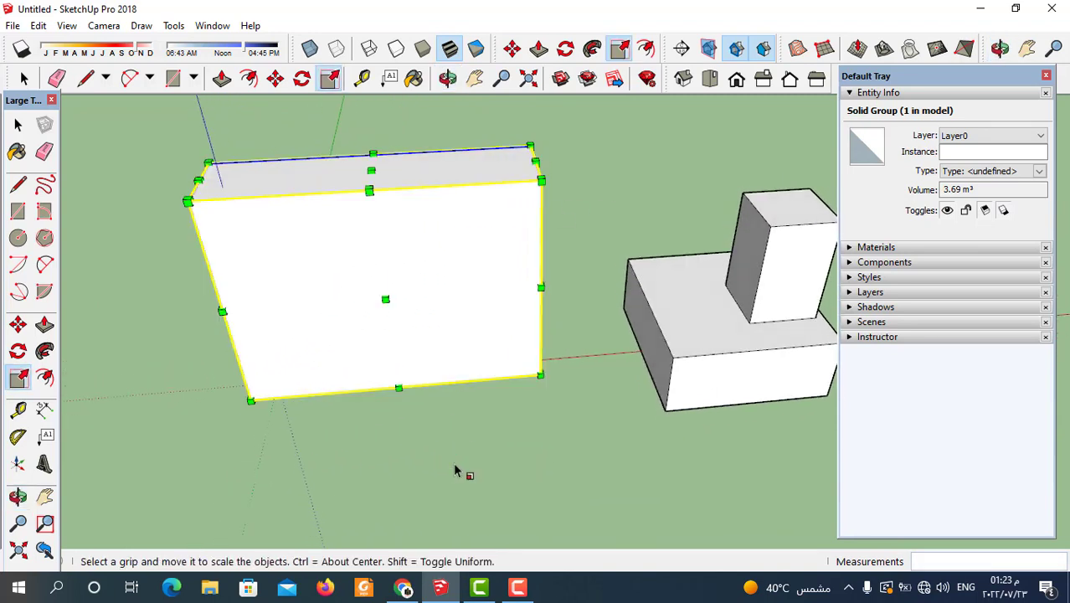
key(ctrl+z)
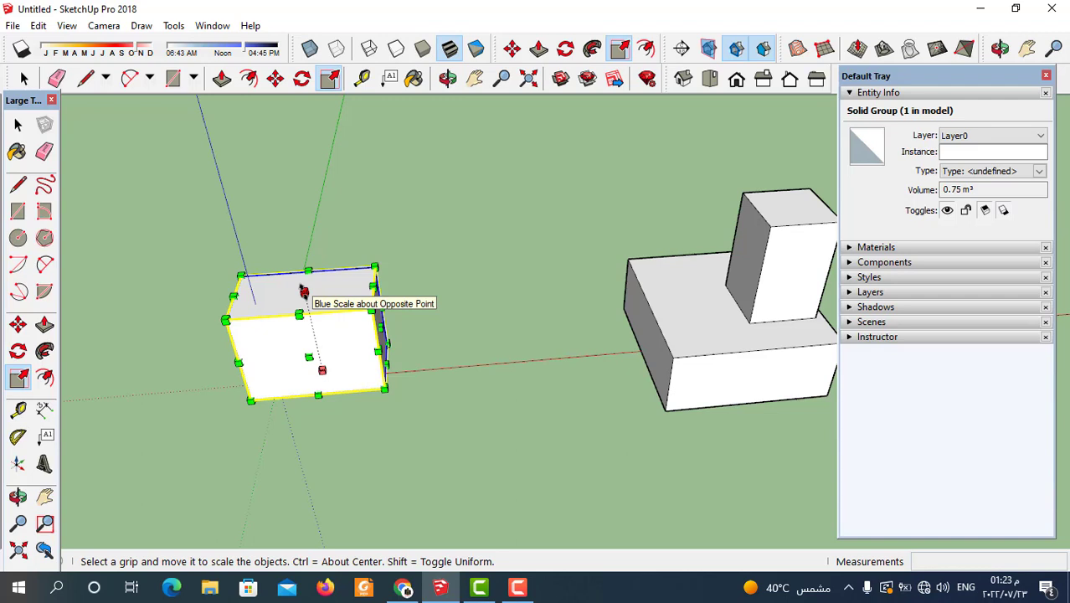
drag(302, 286, 269, 147)
middle_drag(411, 445, 485, 411)
middle_drag(418, 438, 353, 455)
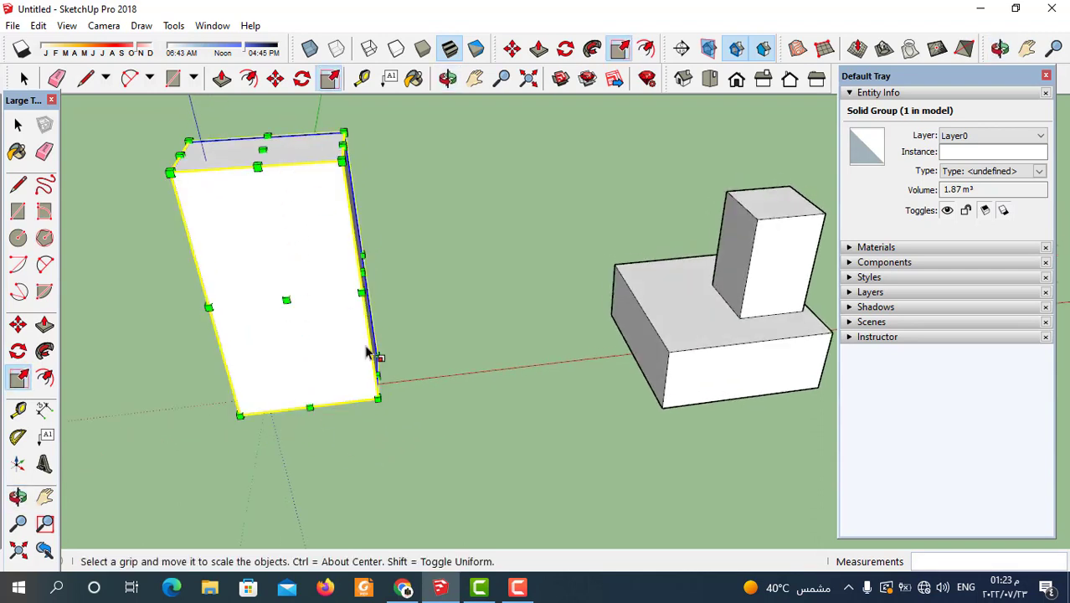
key(ctrl+z)
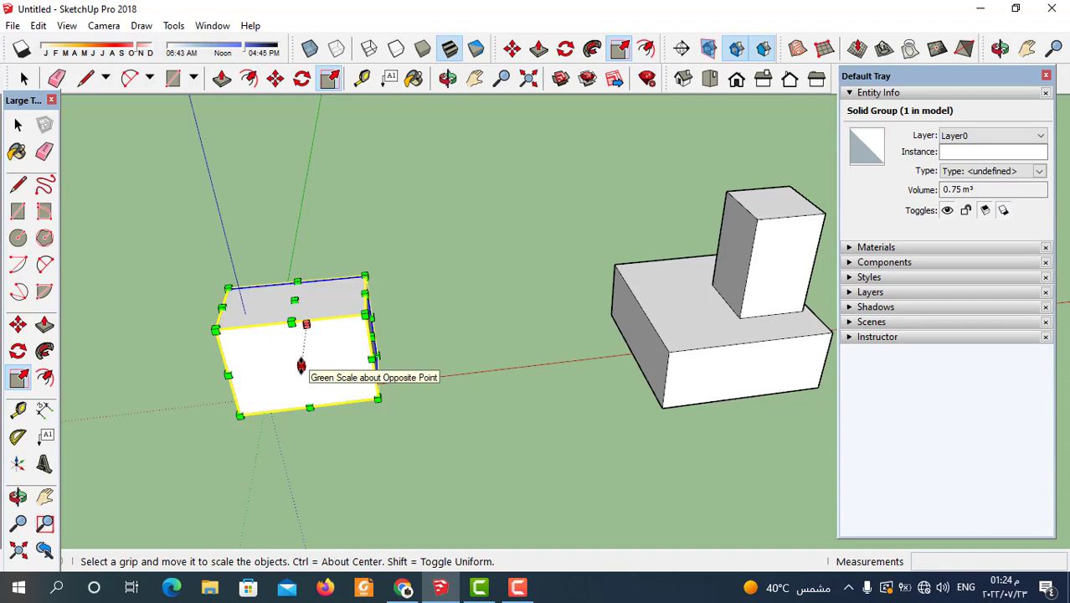
drag(302, 366, 289, 512)
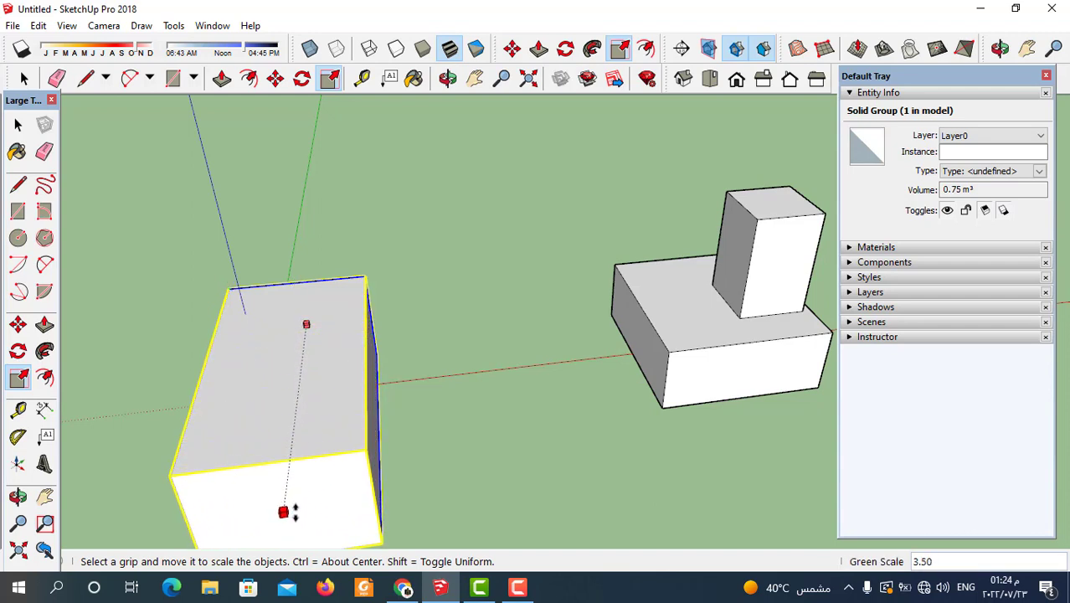
drag(288, 513, 287, 509)
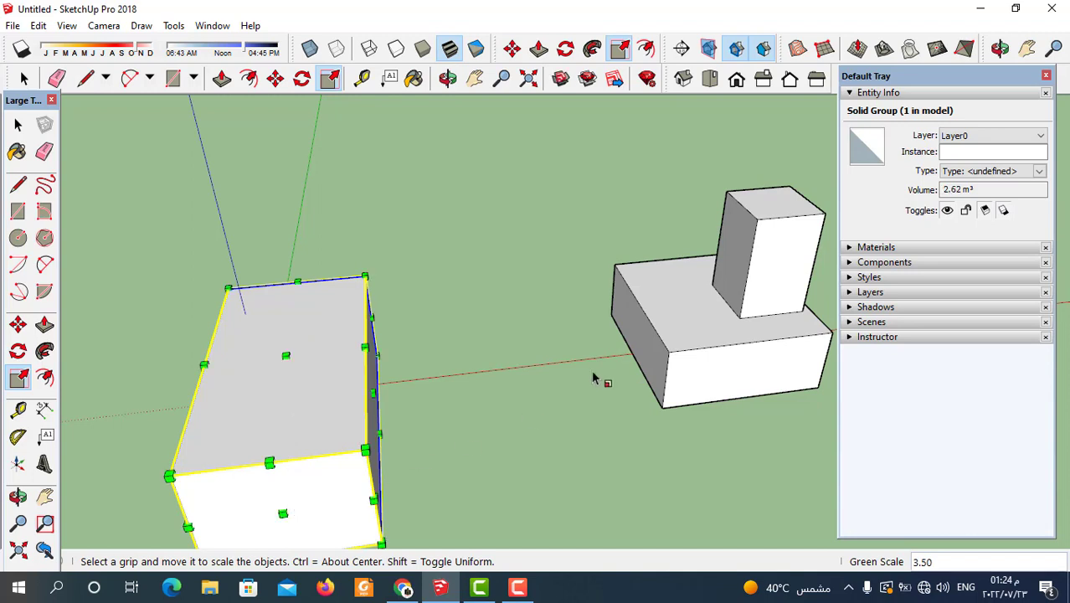
key(ctrl+z)
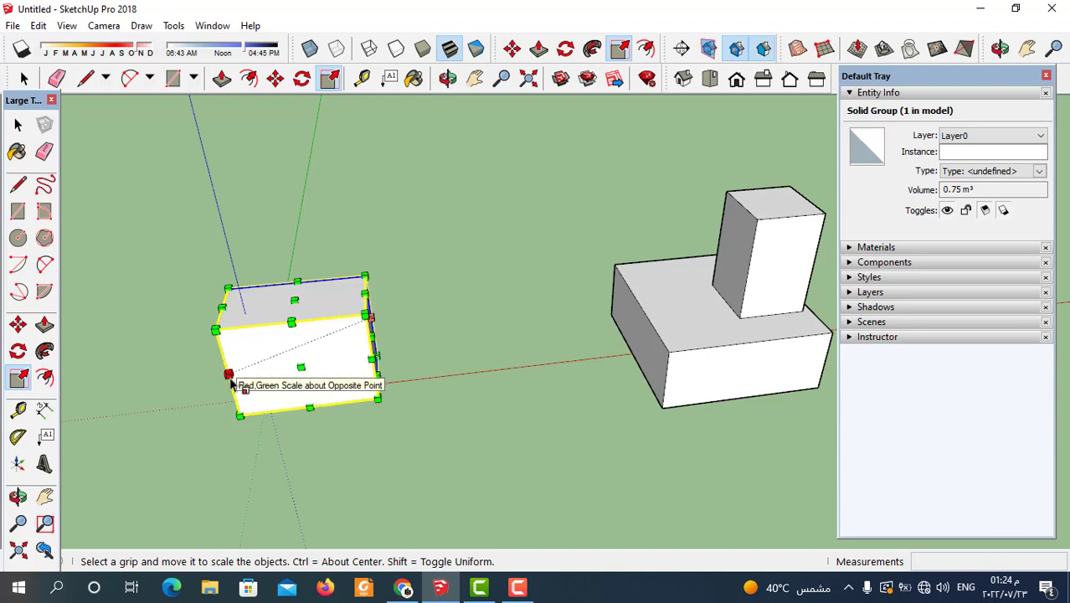
drag(228, 375, 96, 383)
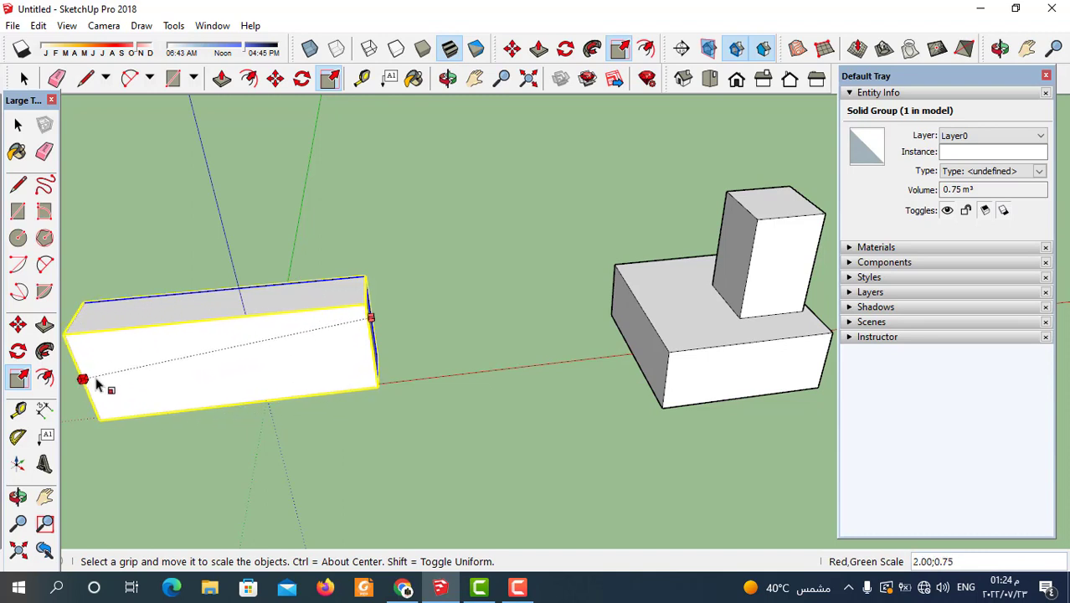
drag(97, 383, 96, 384)
key(ctrl+z)
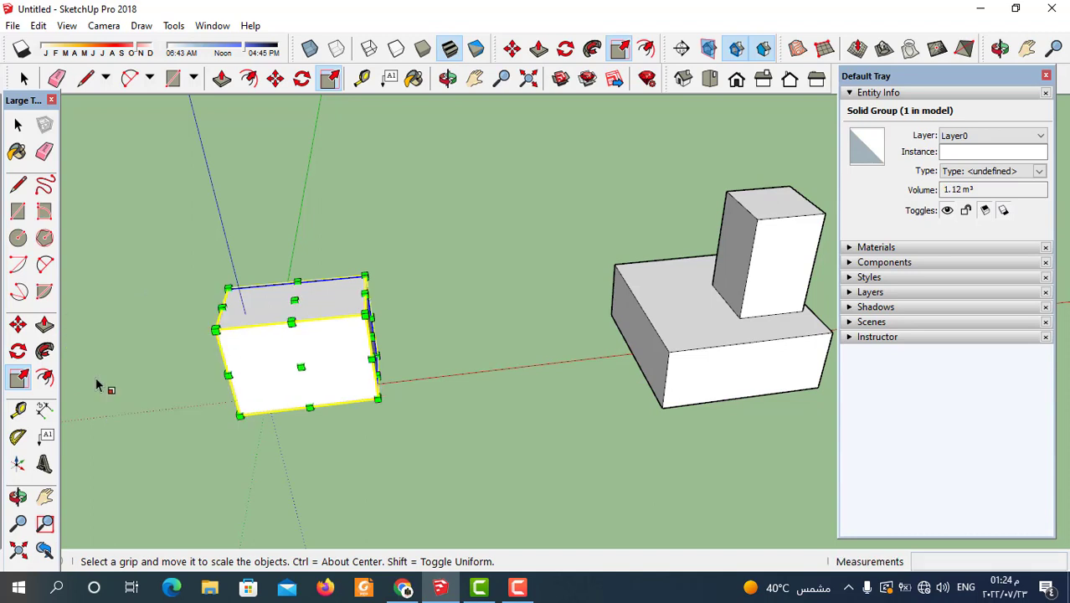
middle_drag(314, 484, 382, 366)
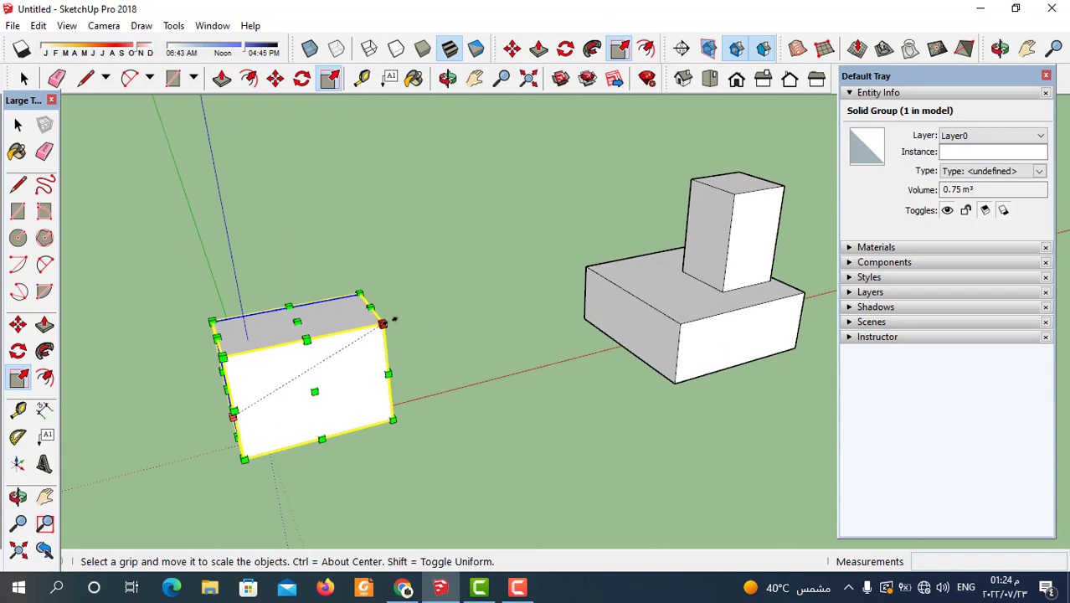
drag(385, 321, 477, 202)
key(ctrl+z)
middle_drag(454, 336, 381, 364)
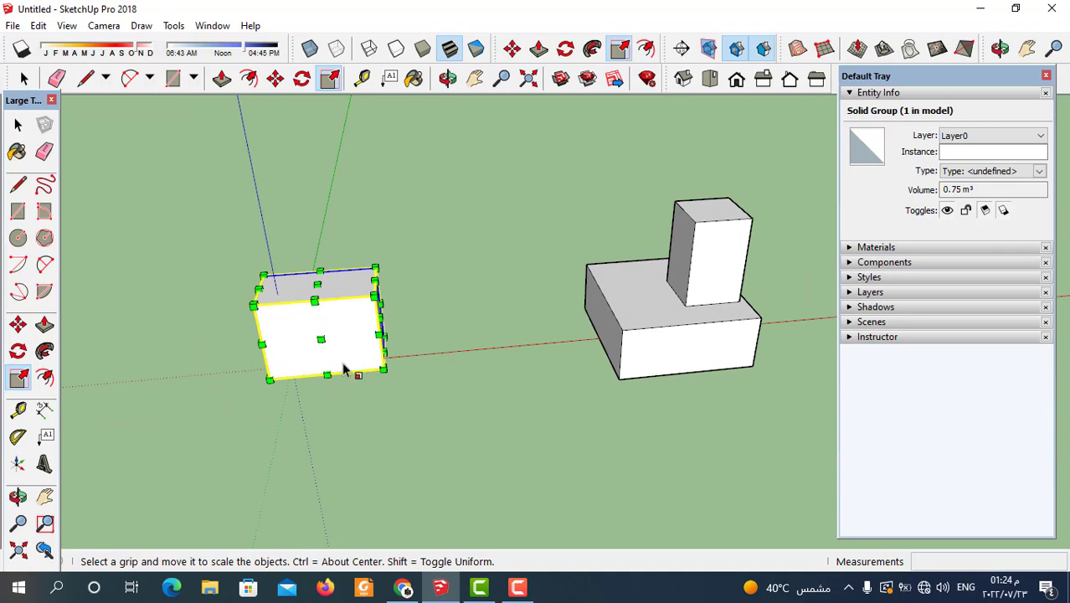
middle_drag(344, 369, 368, 361)
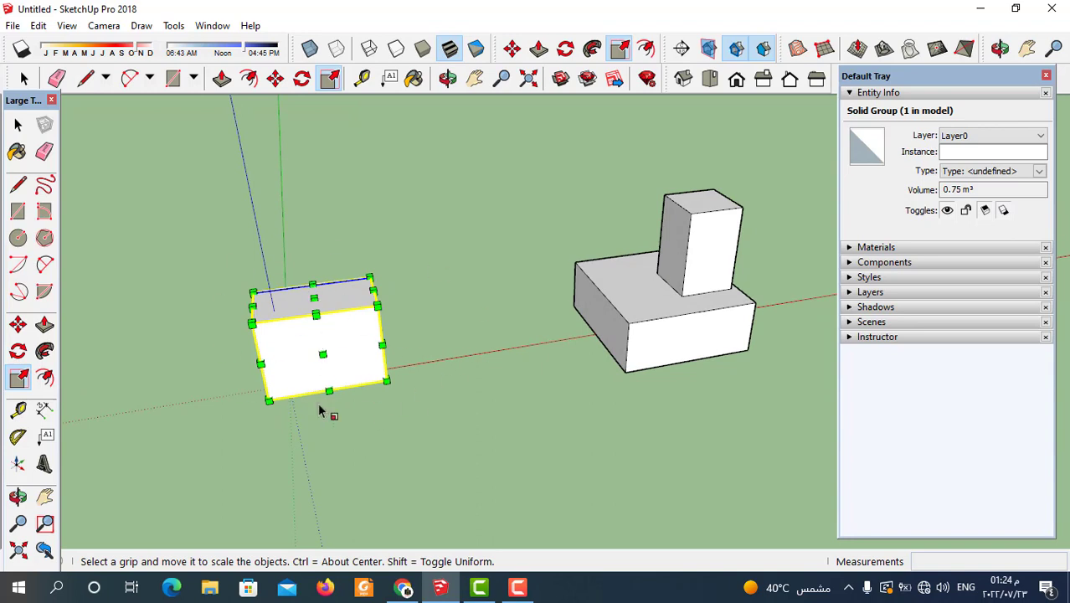
middle_drag(318, 410, 300, 450)
scroll(314, 381, up, 2)
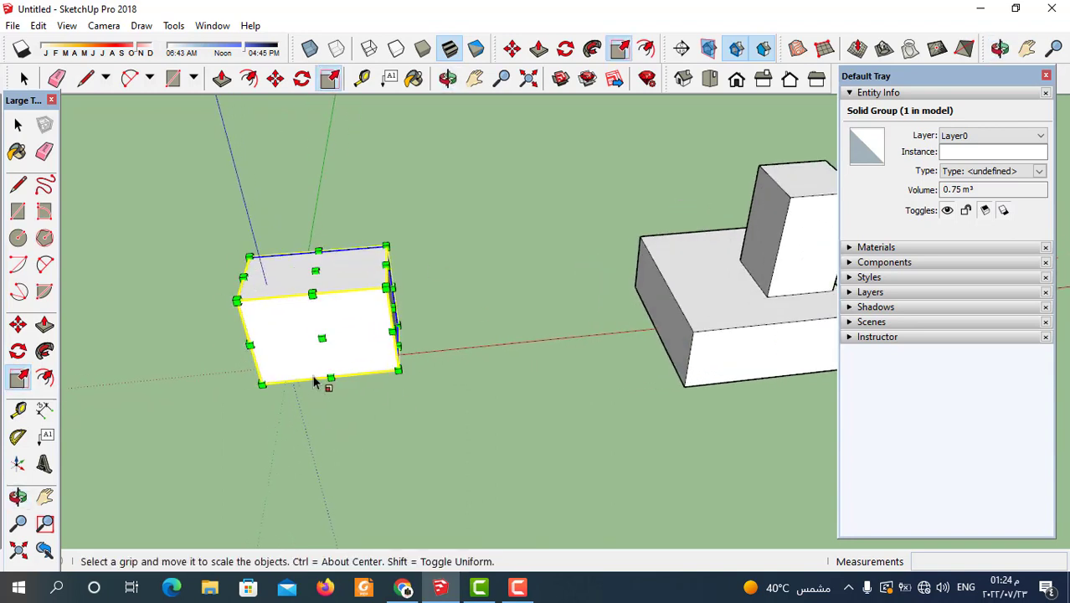
scroll(318, 382, up, 2)
Select single L-block faces, clear them, then window-select all 35 entities of the block
scroll(282, 346, down, 1)
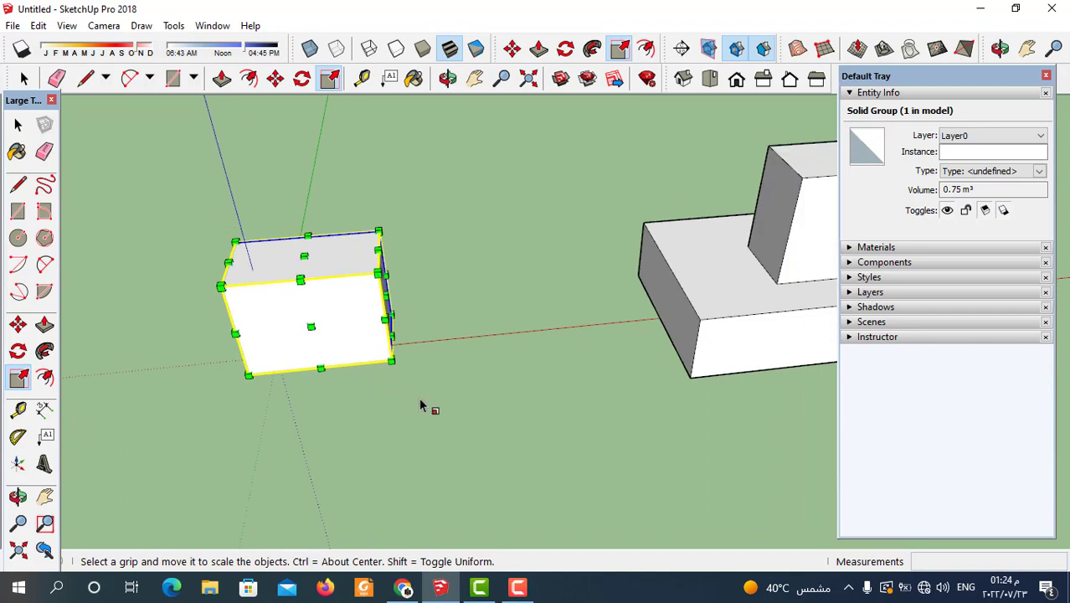
scroll(154, 297, down, 1)
click(18, 124)
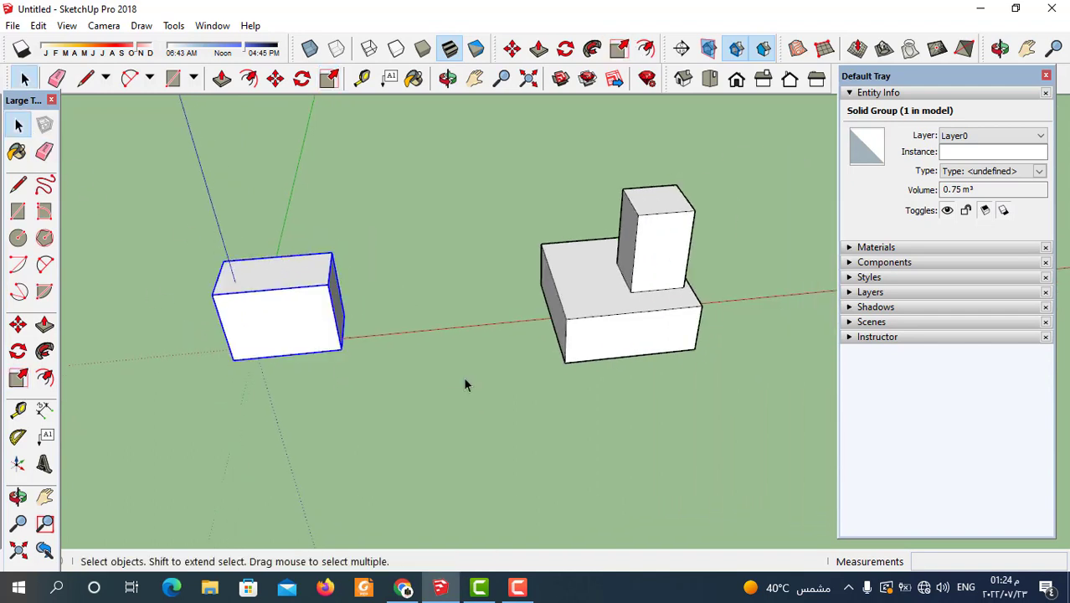
scroll(621, 334, down, 2)
scroll(630, 311, up, 1)
click(606, 364)
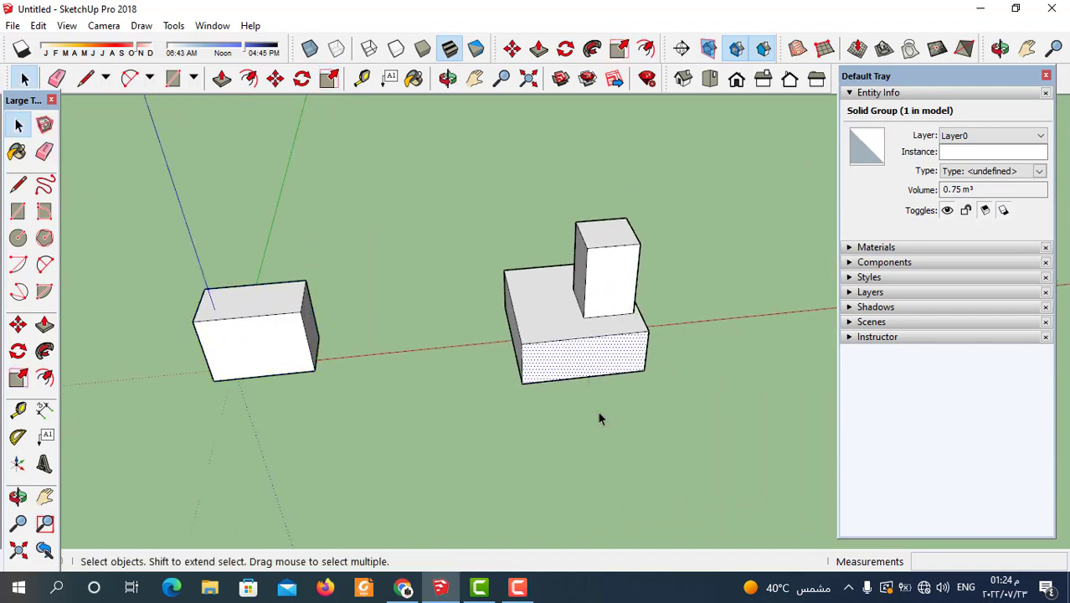
click(576, 313)
click(597, 230)
click(566, 320)
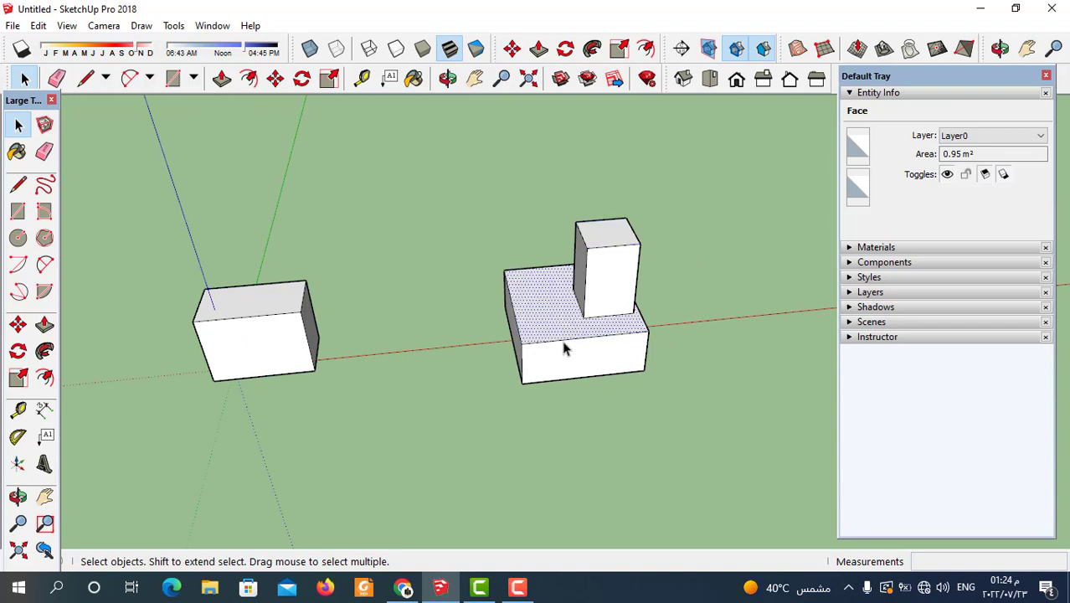
click(353, 360)
scroll(401, 297, down, 1)
drag(433, 176, 617, 409)
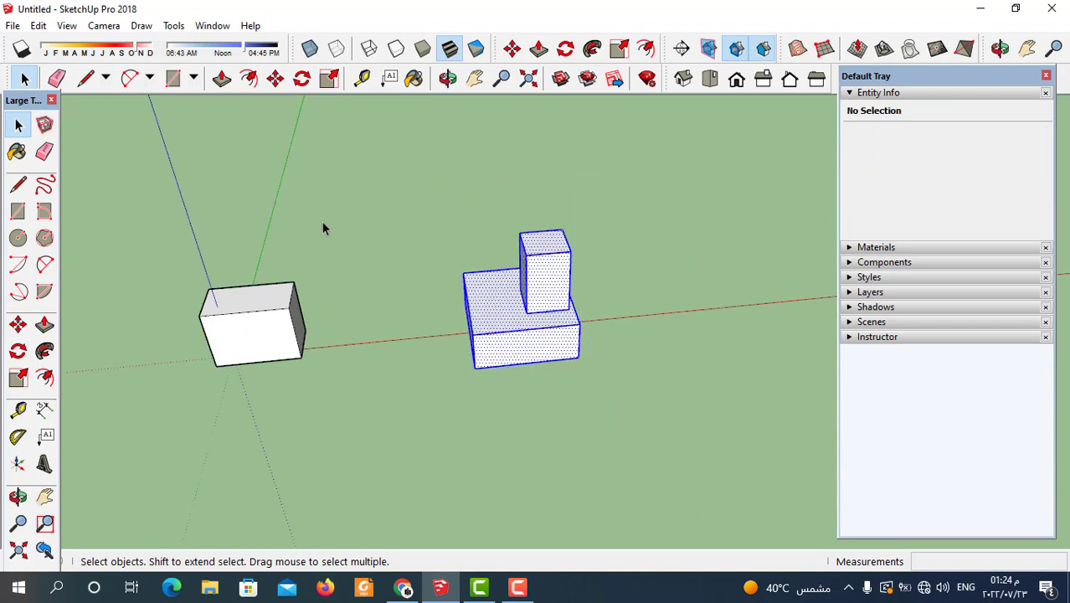
click(329, 78)
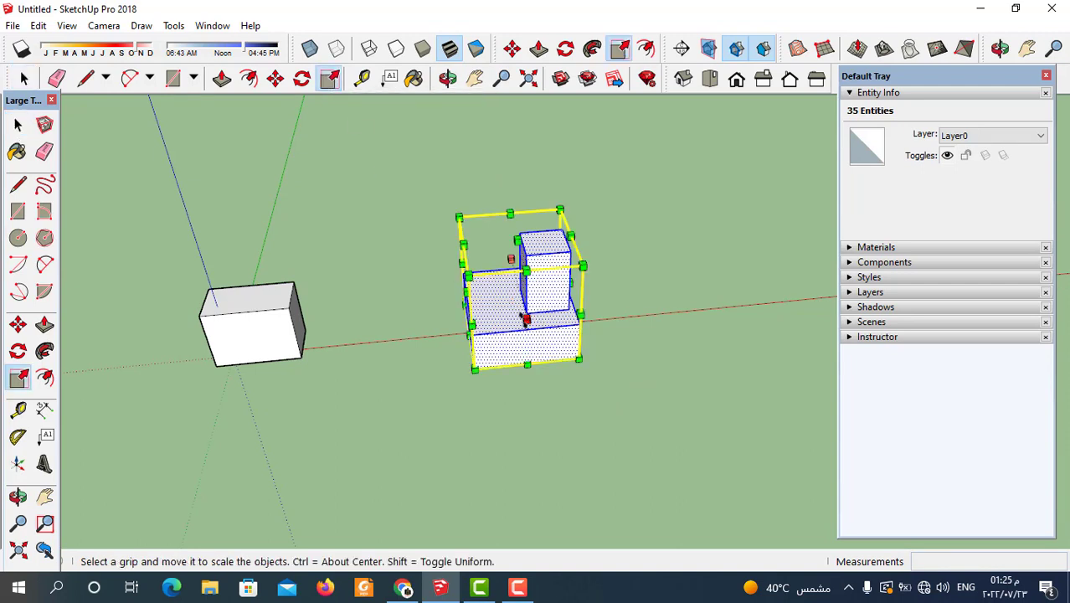
middle_drag(573, 421, 544, 349)
middle_drag(578, 401, 564, 377)
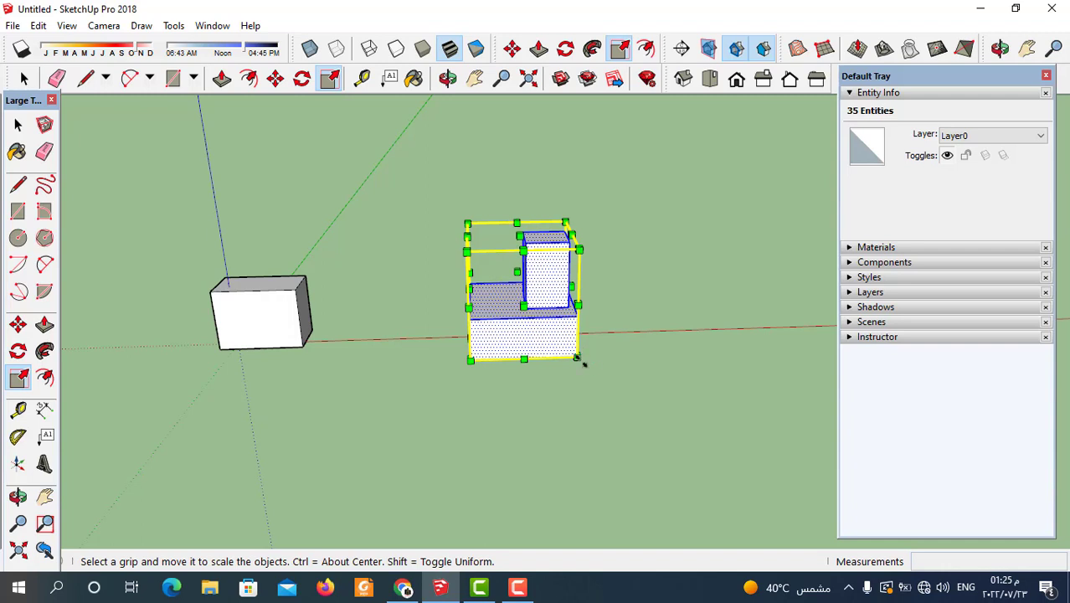
drag(579, 250, 719, 184)
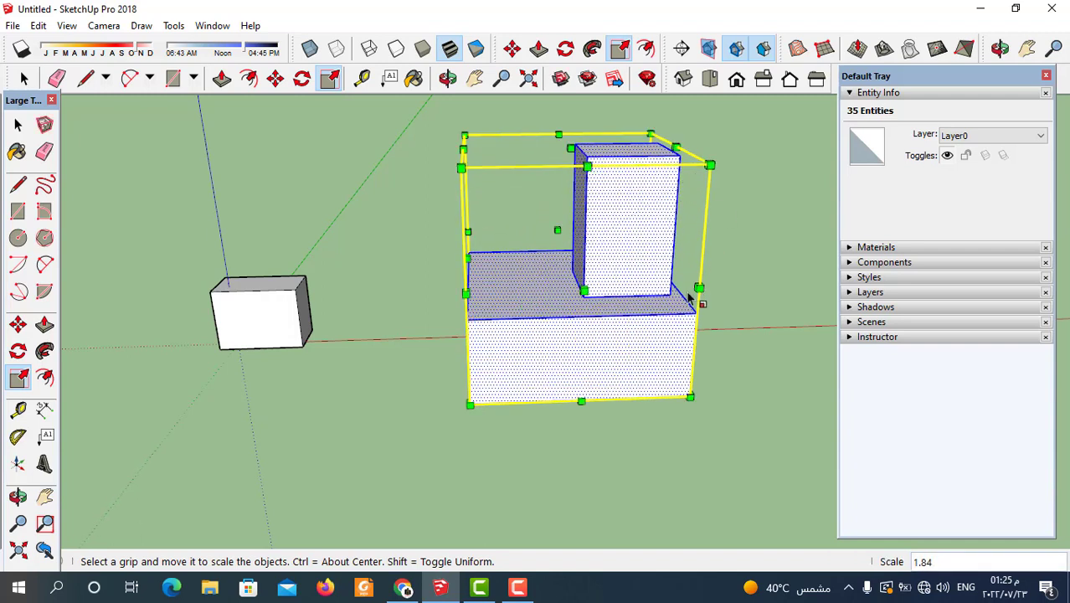
key(ctrl+z)
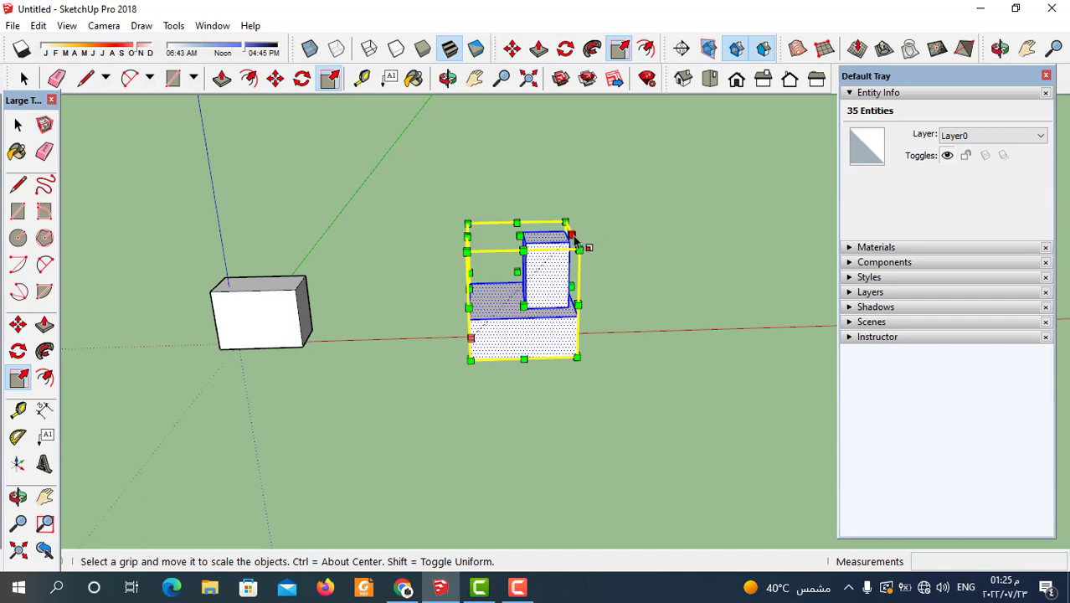
drag(573, 235, 684, 159)
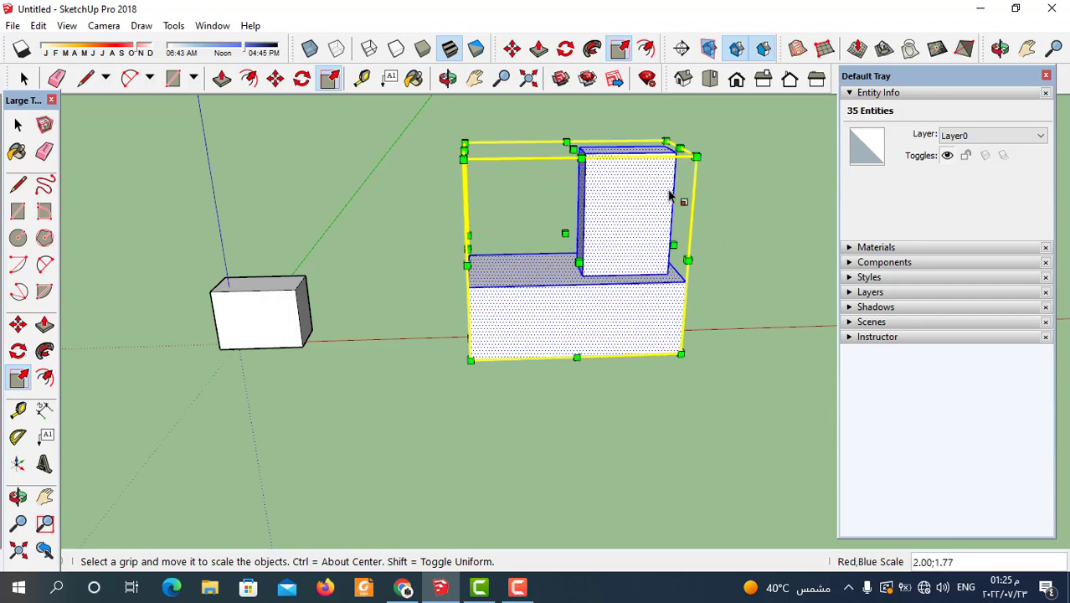
key(ctrl+z)
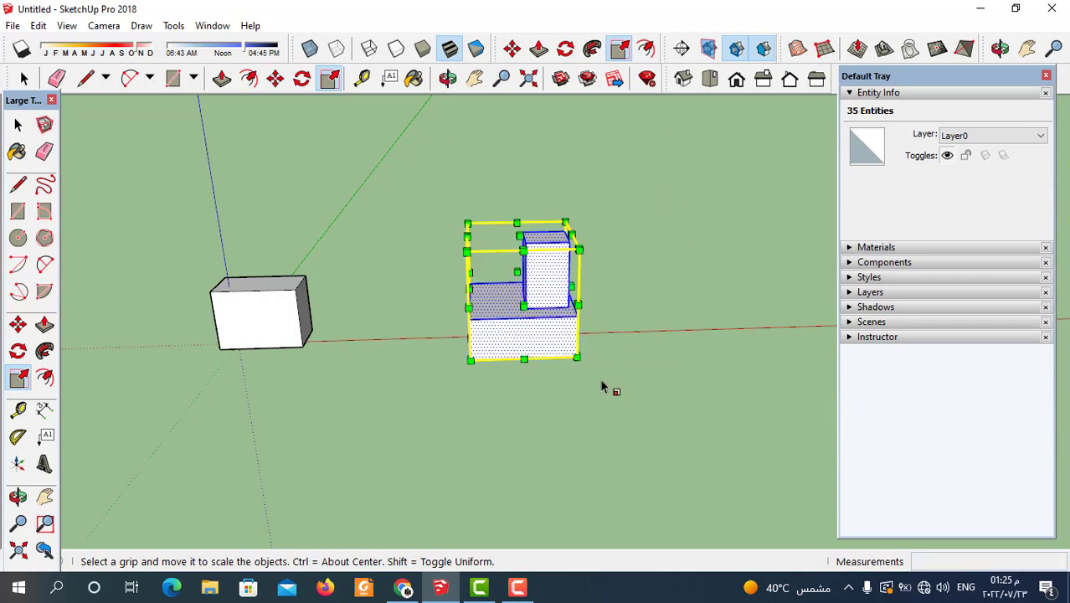
drag(524, 306, 544, 408)
key(ctrl+z)
middle_drag(551, 406, 611, 397)
click(25, 78)
click(521, 444)
Window-select the tall upper box of the L-shape and activate Scale on it
middle_drag(551, 336, 537, 352)
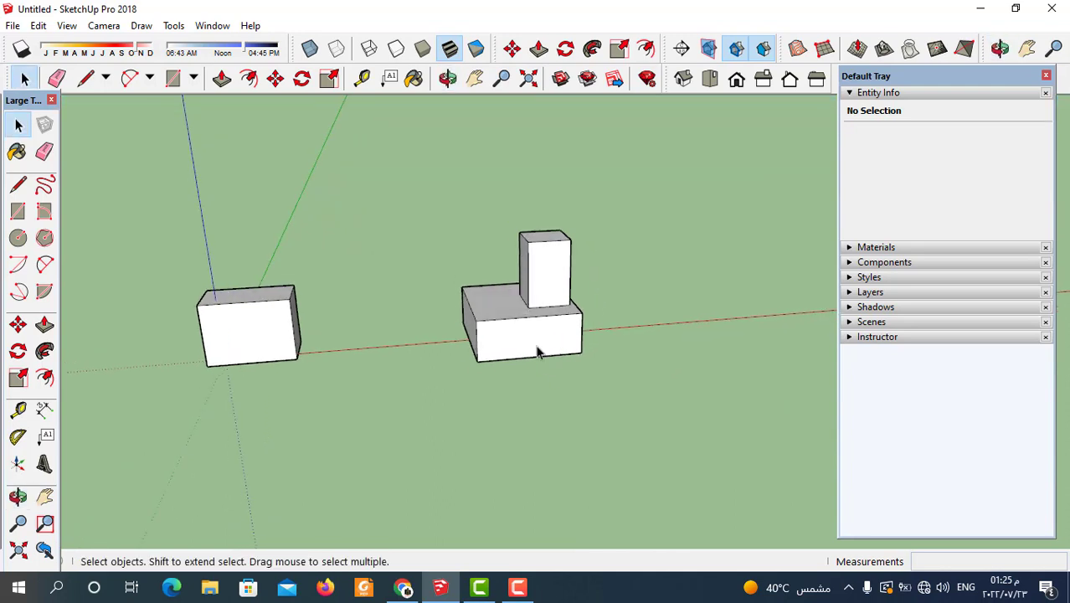
scroll(536, 299, up, 1)
middle_drag(683, 384, 627, 360)
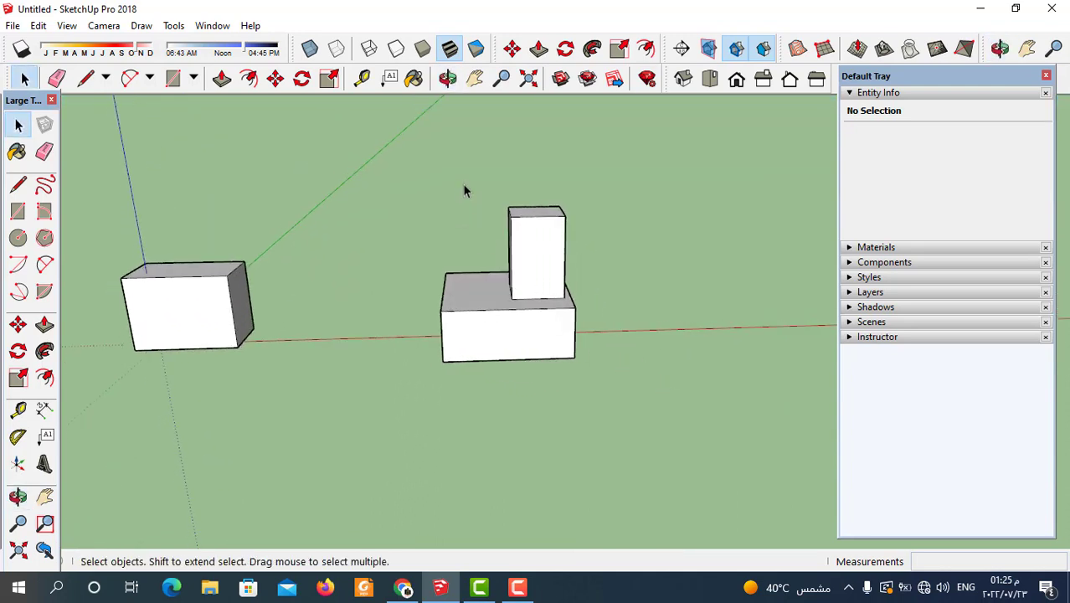
drag(472, 157, 616, 300)
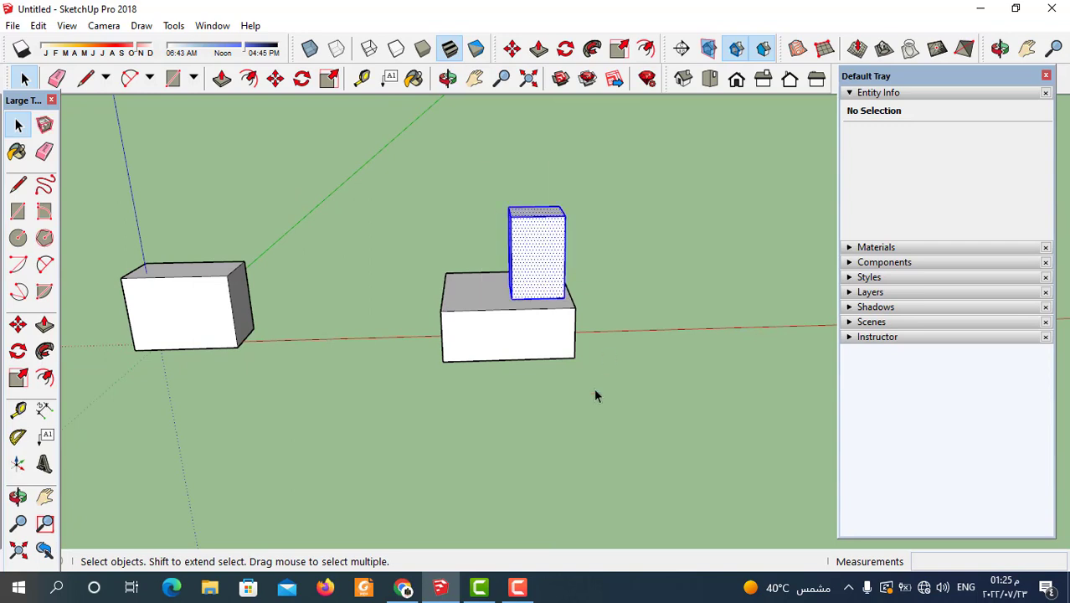
click(328, 78)
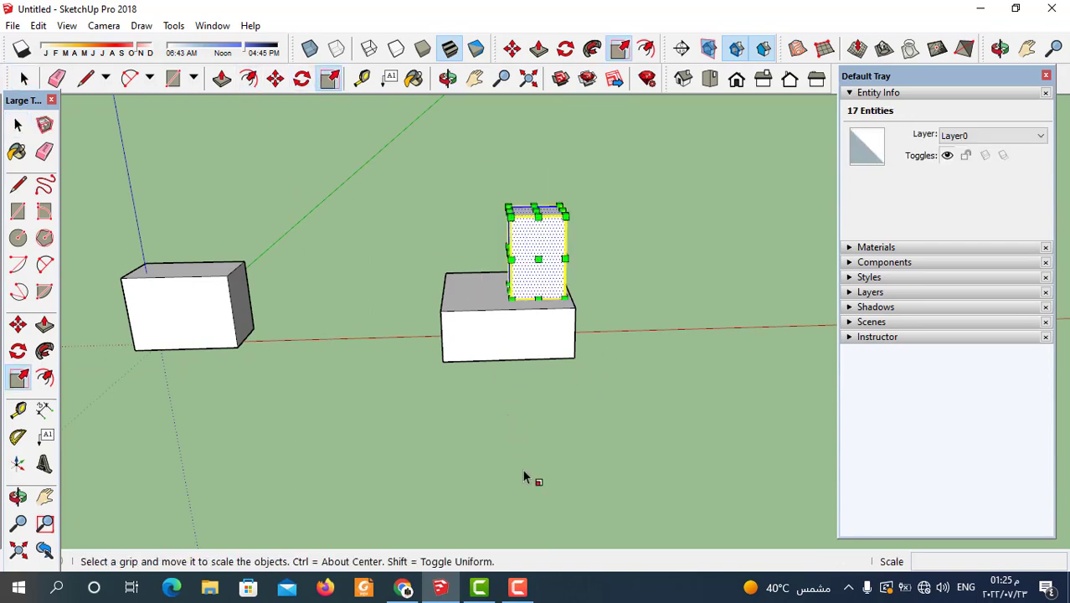
middle_drag(522, 469, 517, 513)
Stretch the upper box vertically, enlarge it uniformly, widen it along red, halve its height
drag(535, 212, 638, 151)
middle_drag(563, 446, 447, 442)
drag(576, 226, 695, 243)
middle_drag(567, 419, 554, 459)
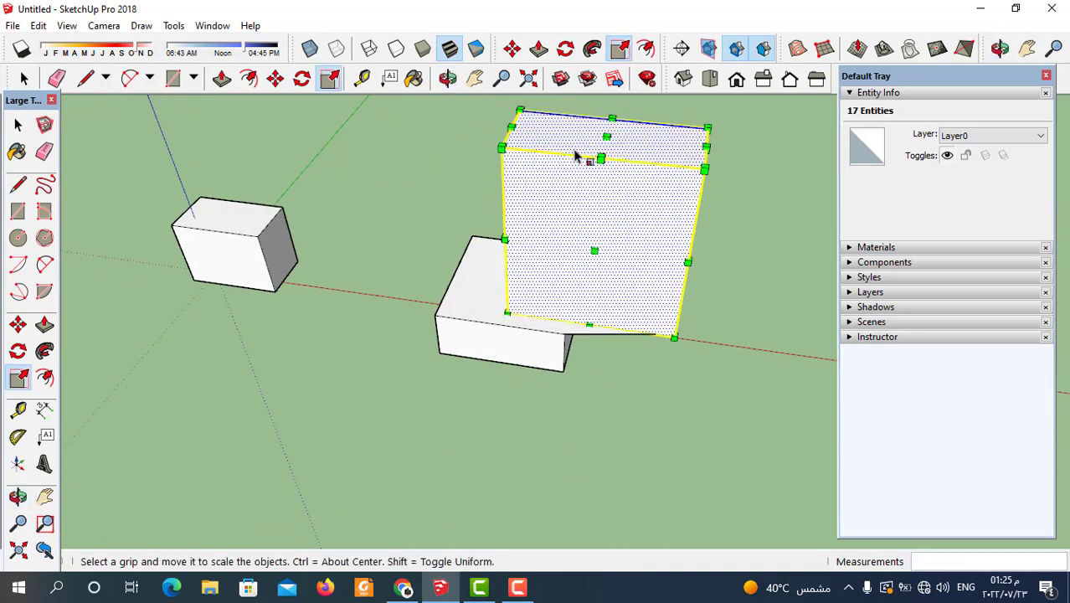
drag(606, 136, 600, 226)
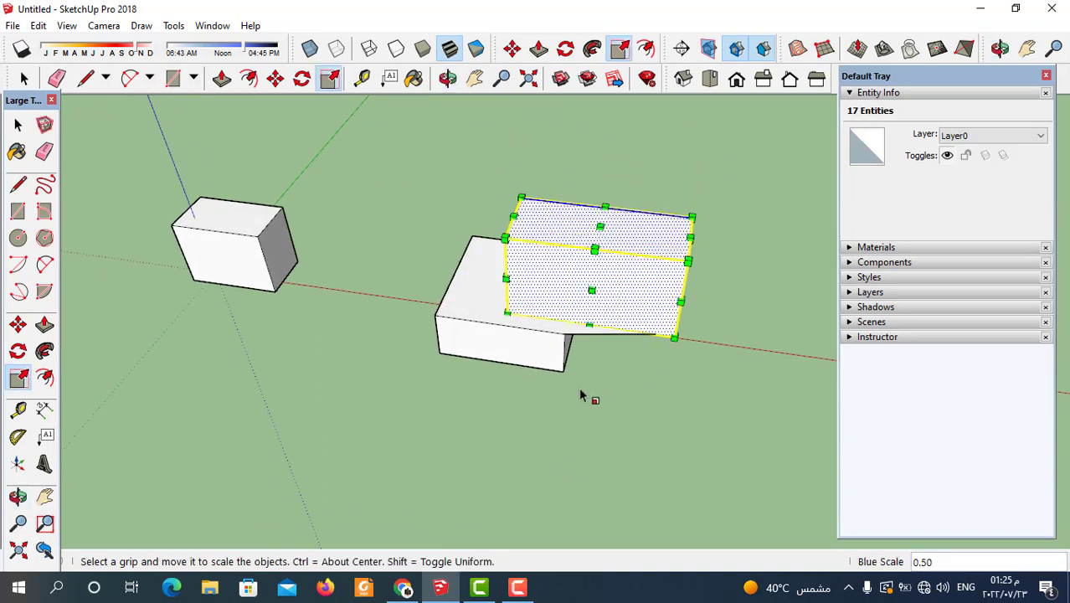
middle_drag(581, 396, 595, 418)
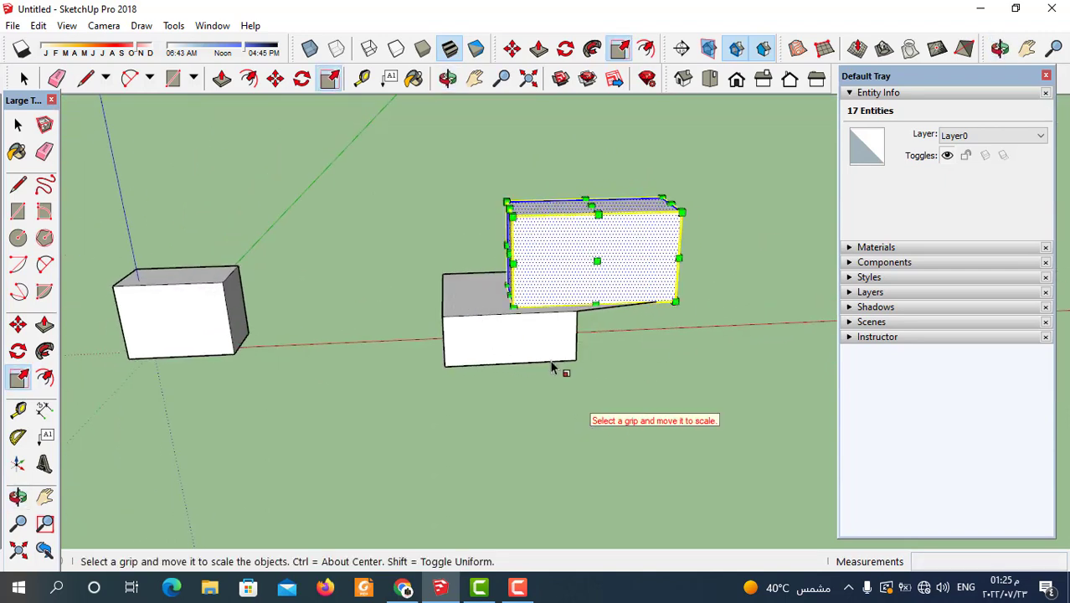
Undo the upper box's scaling and window-select the lower box
key(ctrl+z)
key(ctrl+z)
key(ctrl+z)
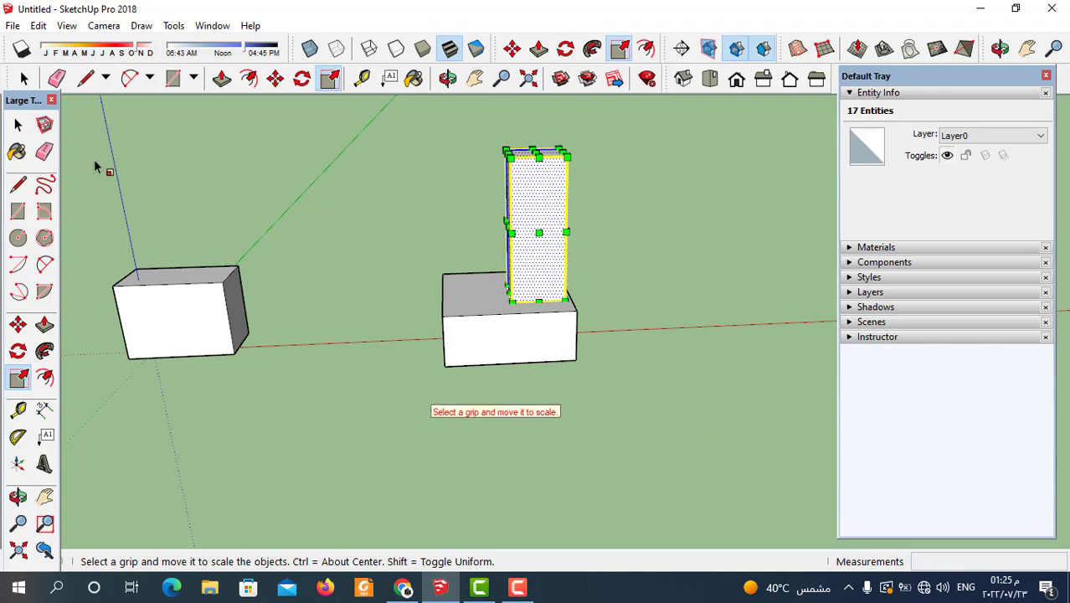
click(23, 78)
drag(389, 255, 627, 389)
click(329, 78)
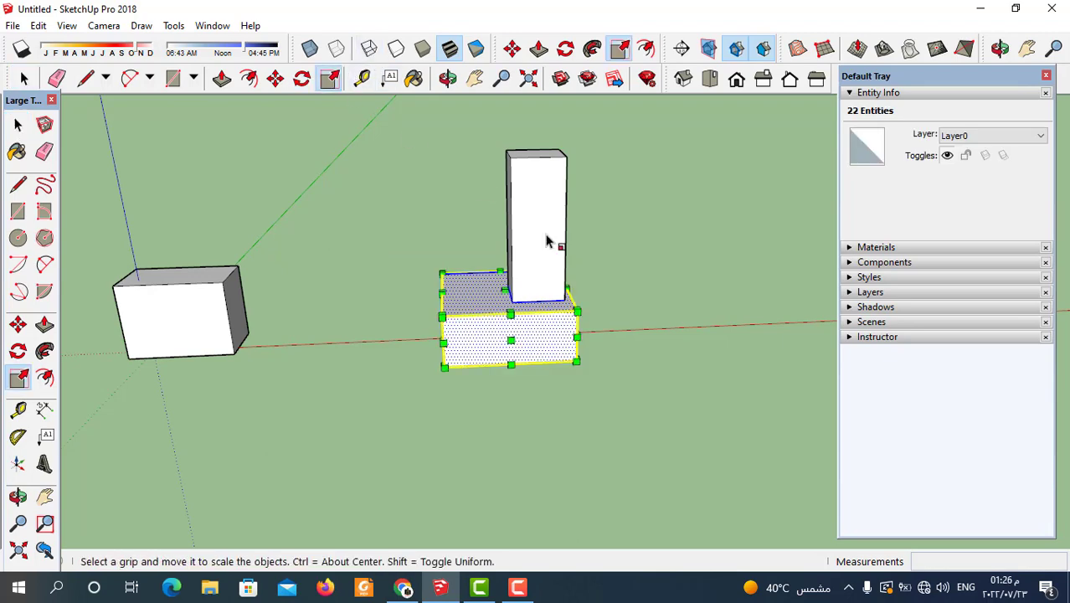
drag(442, 367, 385, 419)
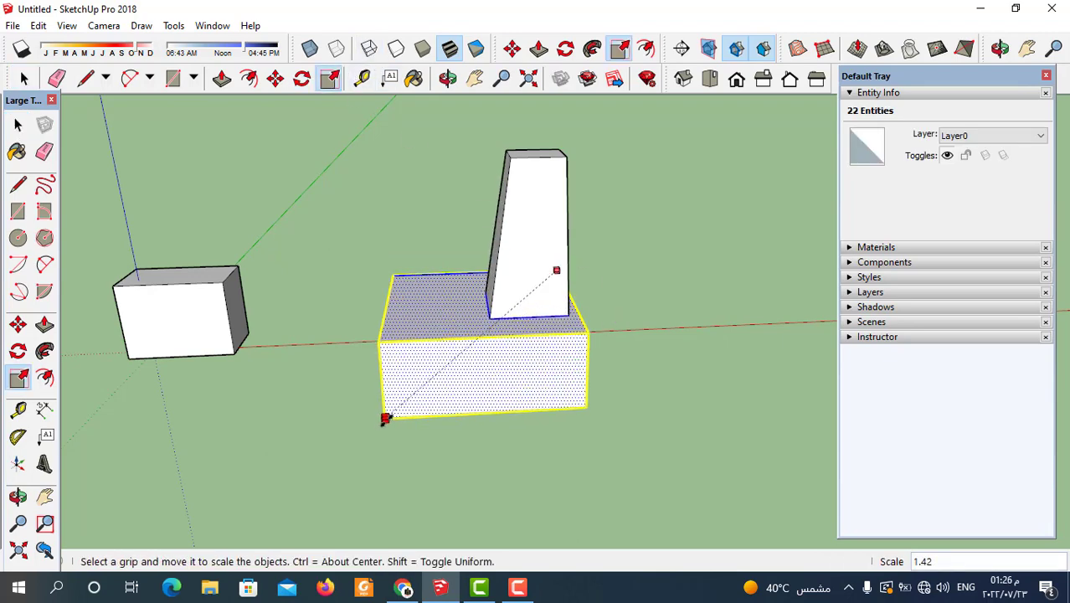
middle_drag(632, 403, 644, 484)
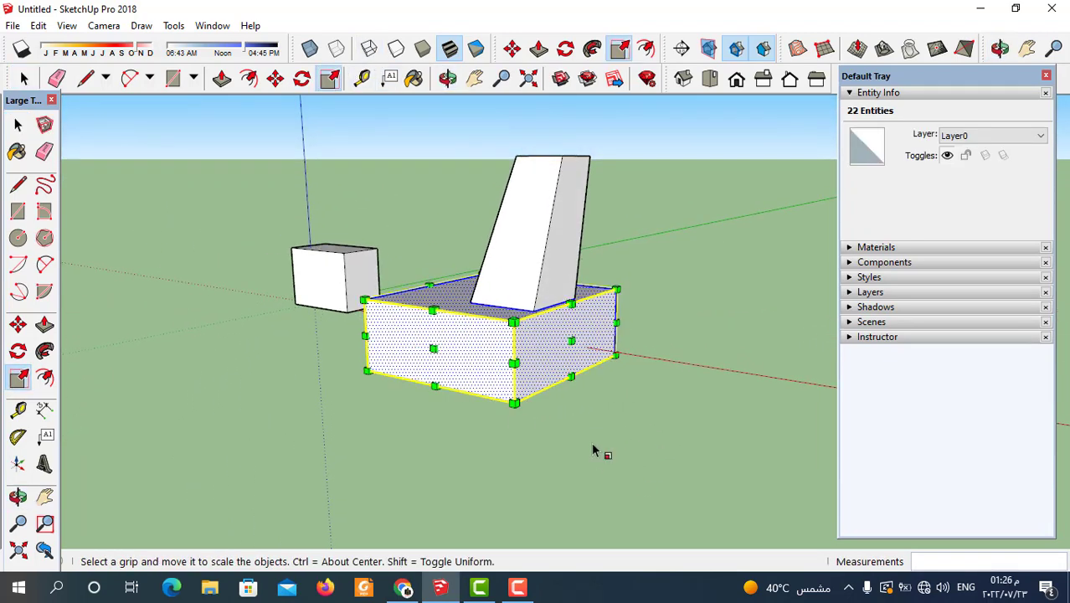
mouse_move(592, 450)
middle_down()
mouse_move(707, 514)
mouse_move(654, 441)
mouse_move(745, 473)
mouse_move(700, 460)
mouse_move(644, 423)
mouse_move(602, 440)
middle_up()
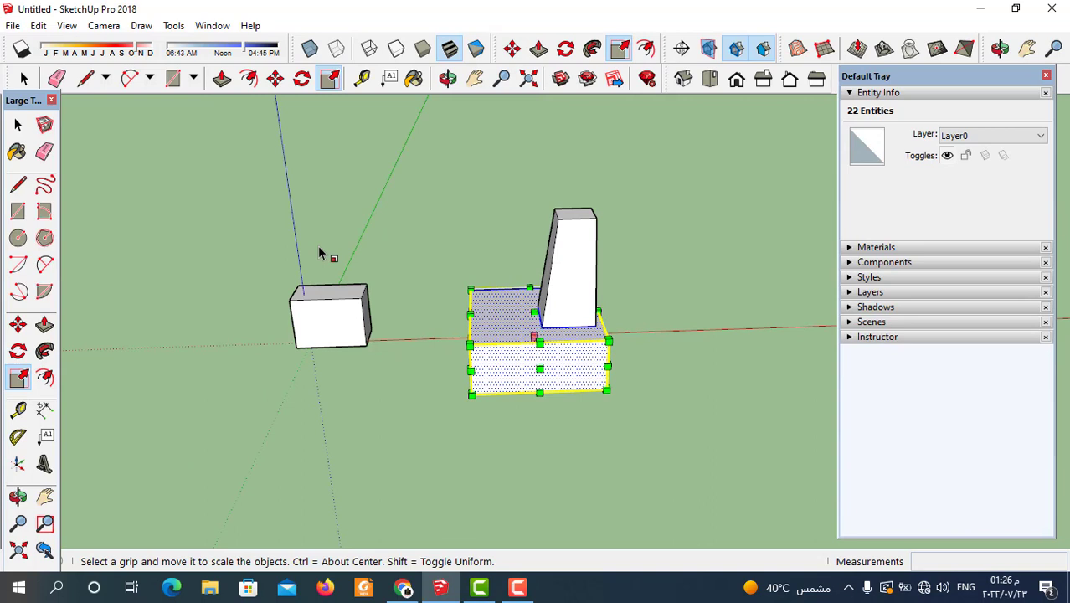
key(ctrl+z)
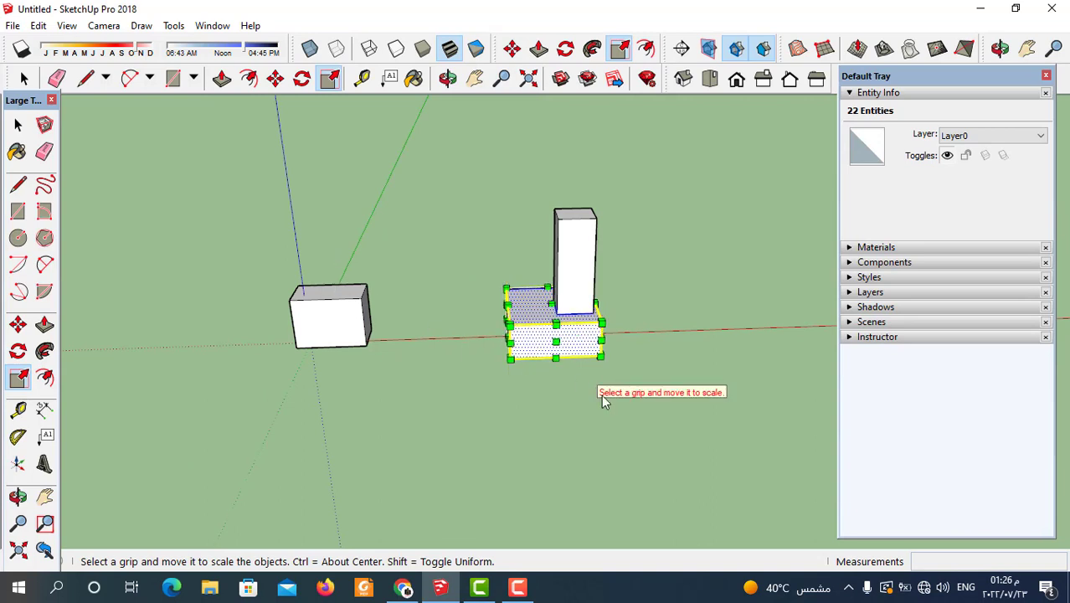
click(17, 127)
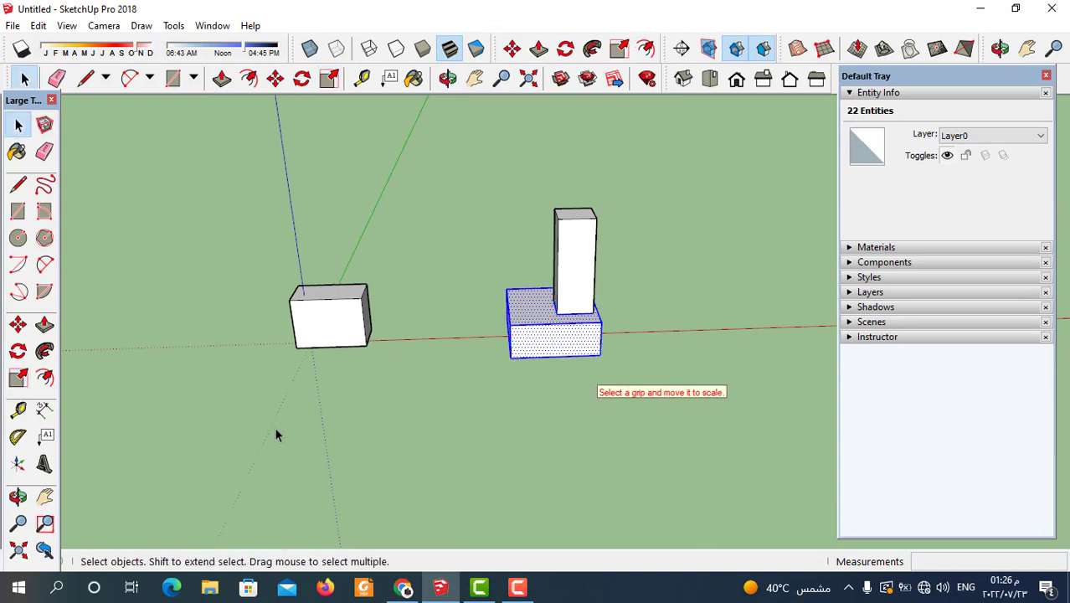
click(354, 442)
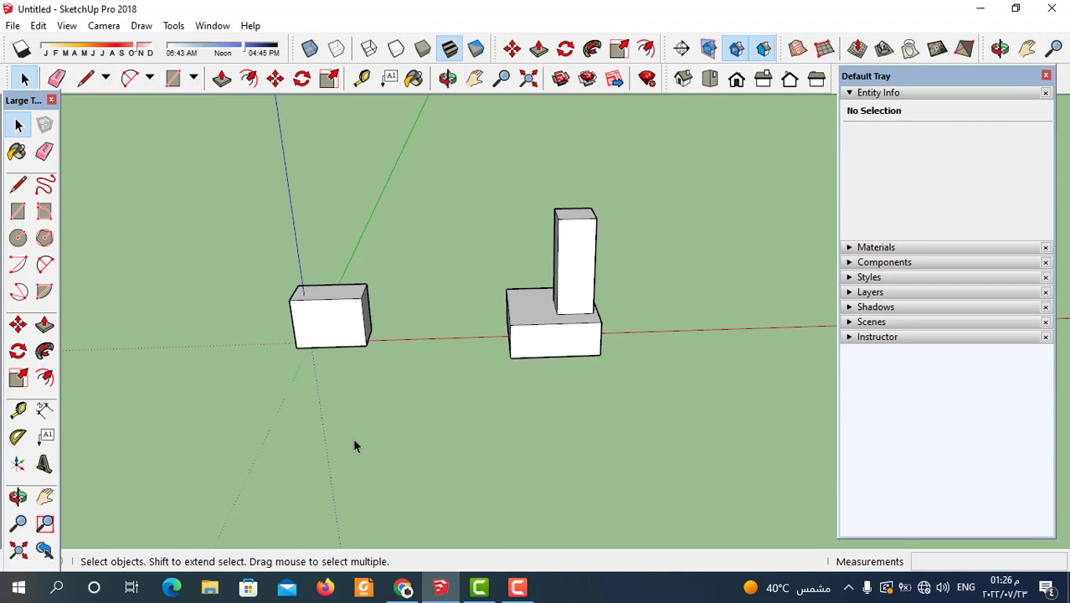
Window-select the L-block and scale it uniformly by an exact factor of 2
middle_drag(539, 403, 458, 287)
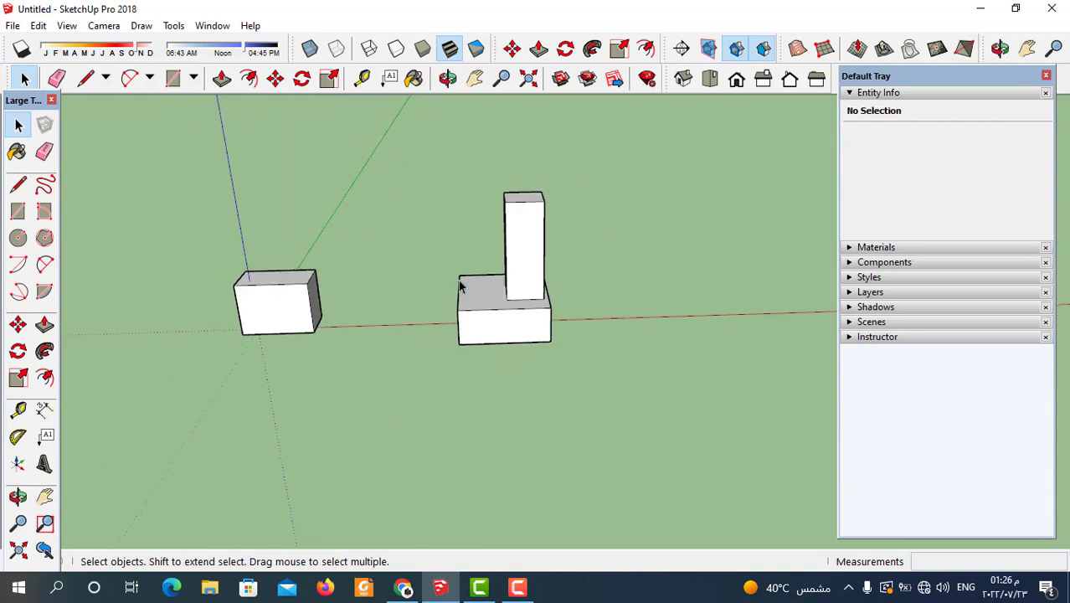
drag(418, 161, 641, 375)
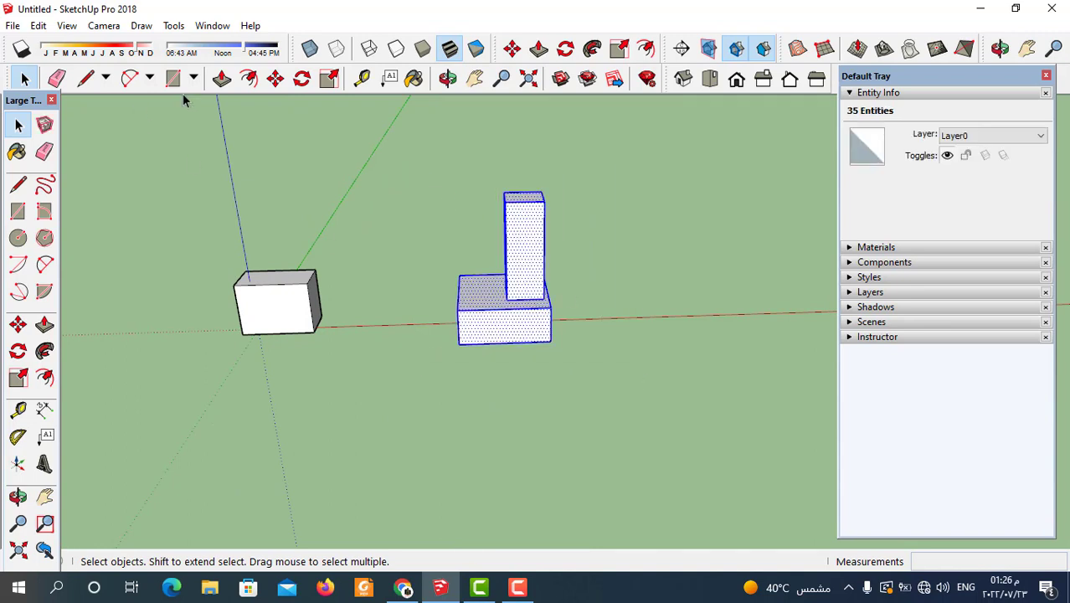
click(327, 86)
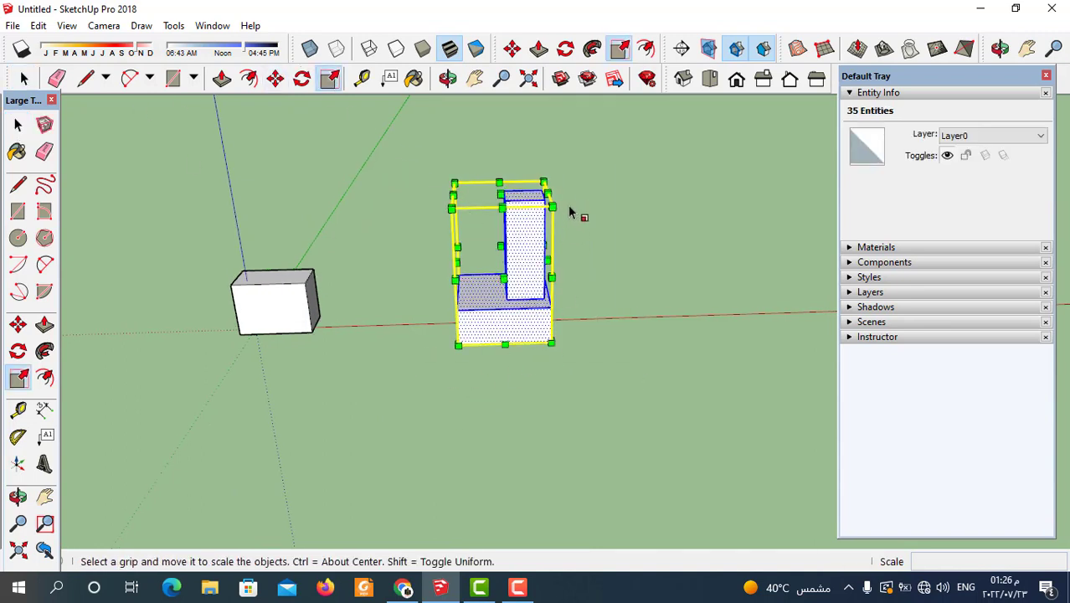
scroll(558, 201, down, 1)
drag(554, 204, 598, 186)
scroll(599, 191, down, 1)
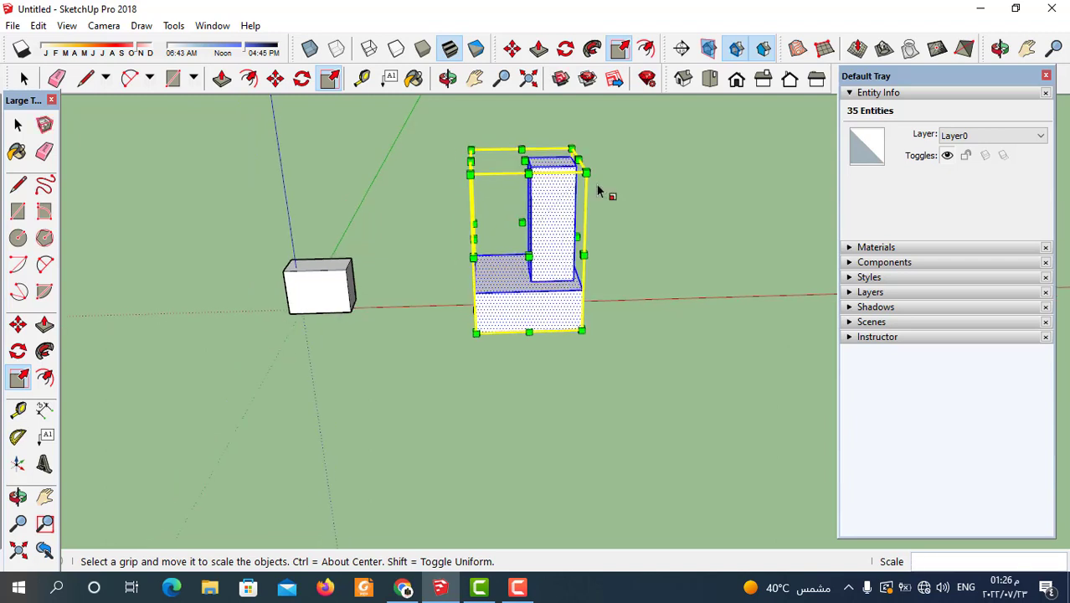
text(2)
key(Return)
scroll(199, 389, down, 3)
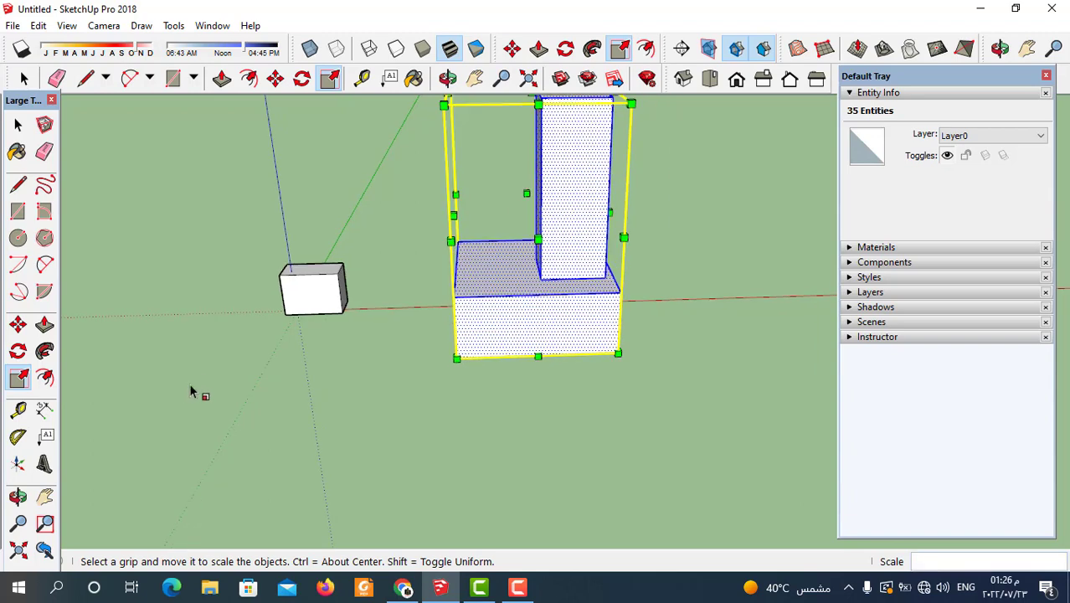
middle_drag(588, 406, 529, 259)
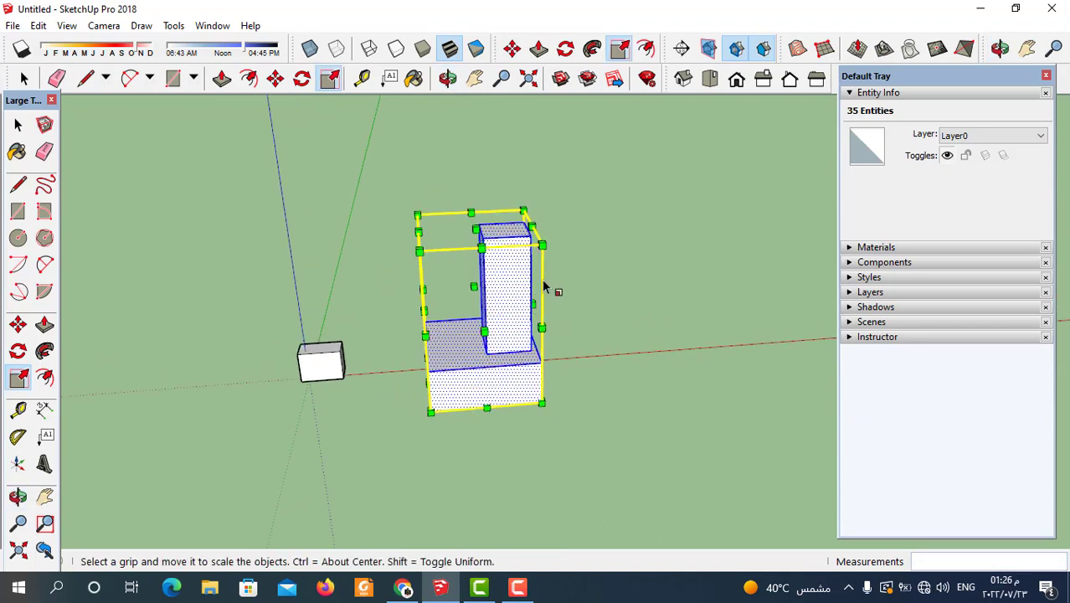
Halve the L-block uniformly twice with a 0.5 scale factor each time
drag(542, 244, 511, 280)
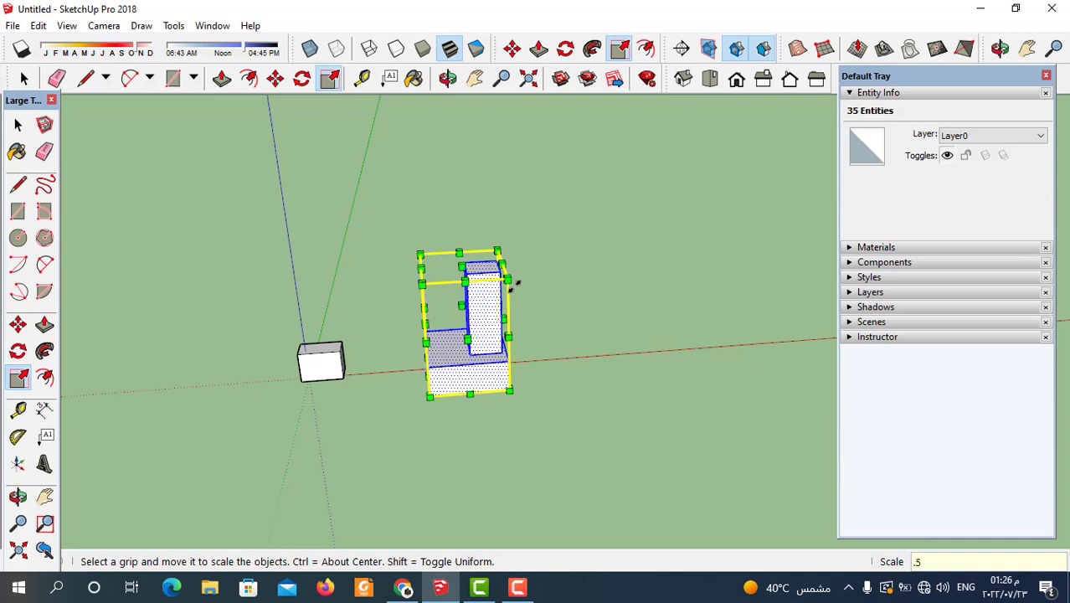
key(Return)
scroll(484, 381, up, 5)
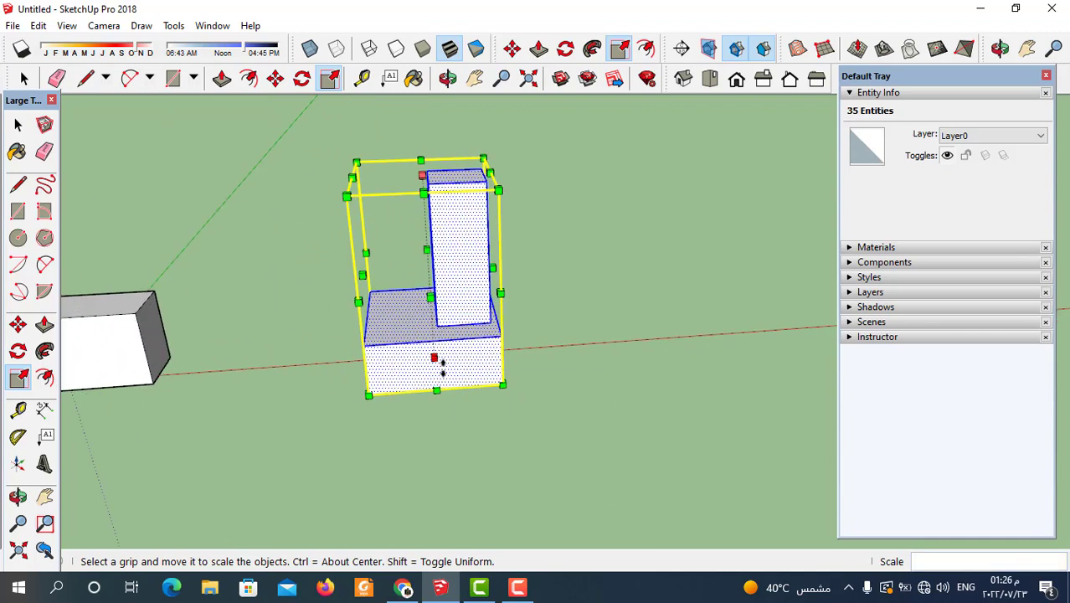
drag(505, 168, 484, 191)
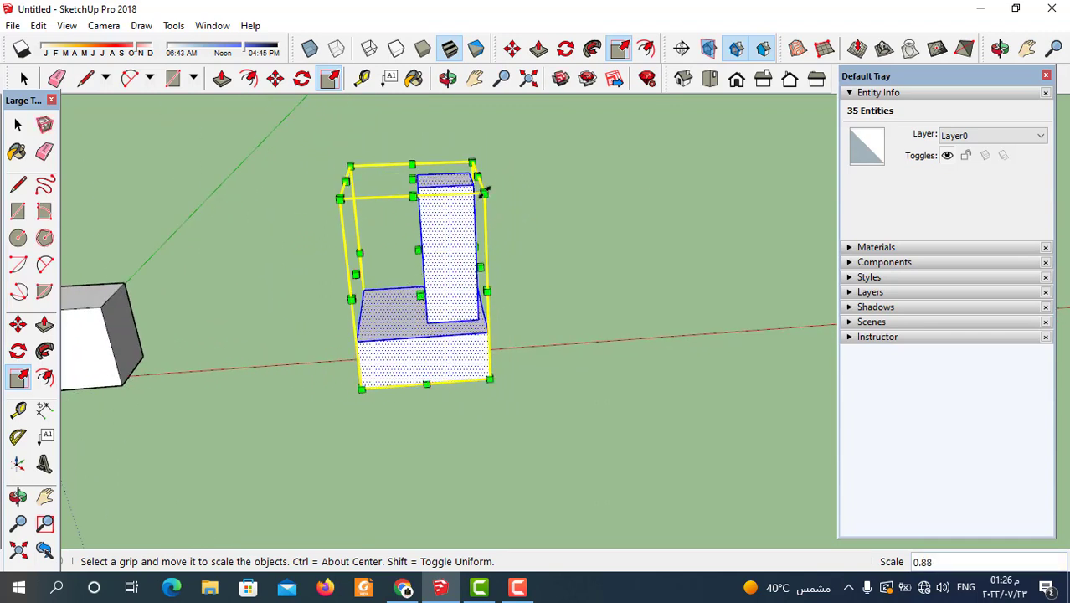
key(Return)
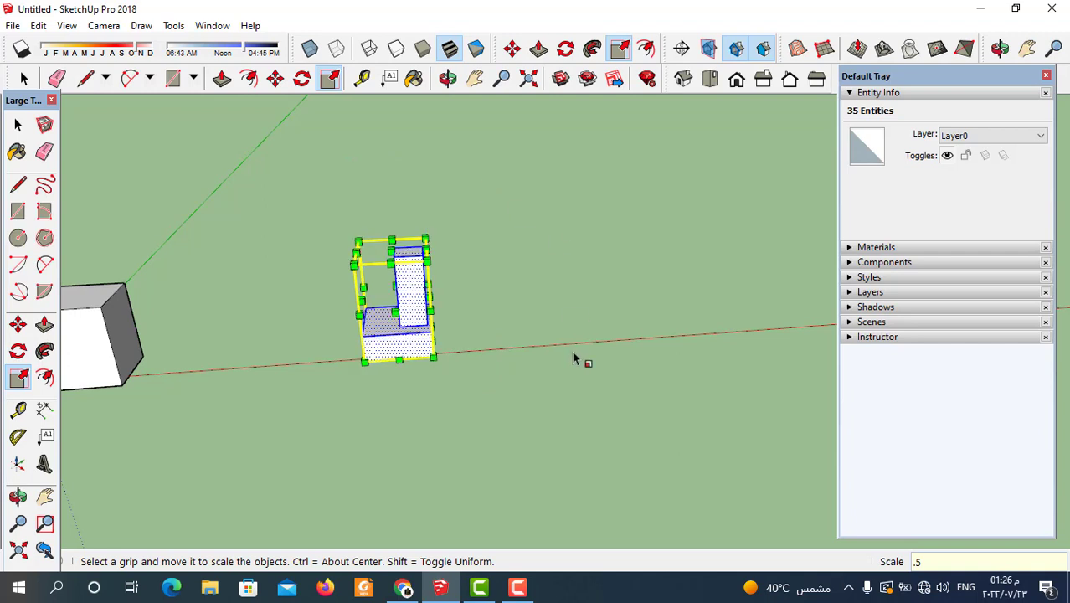
click(19, 124)
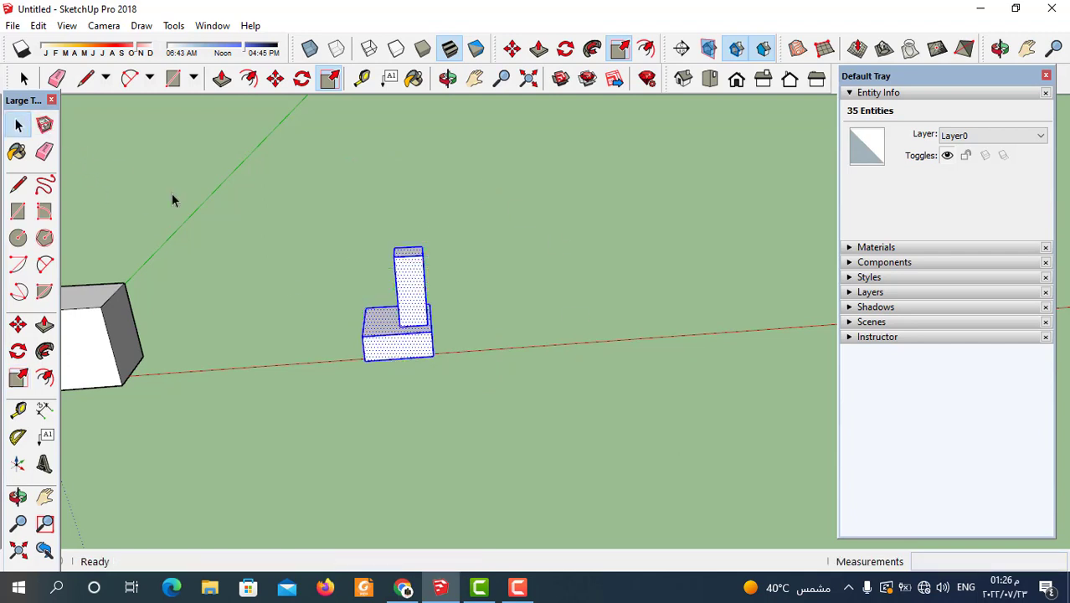
Clear the selection, reframe the view, and window-select the L-shaped solid's 35 entities
click(502, 416)
middle_drag(502, 417, 360, 318)
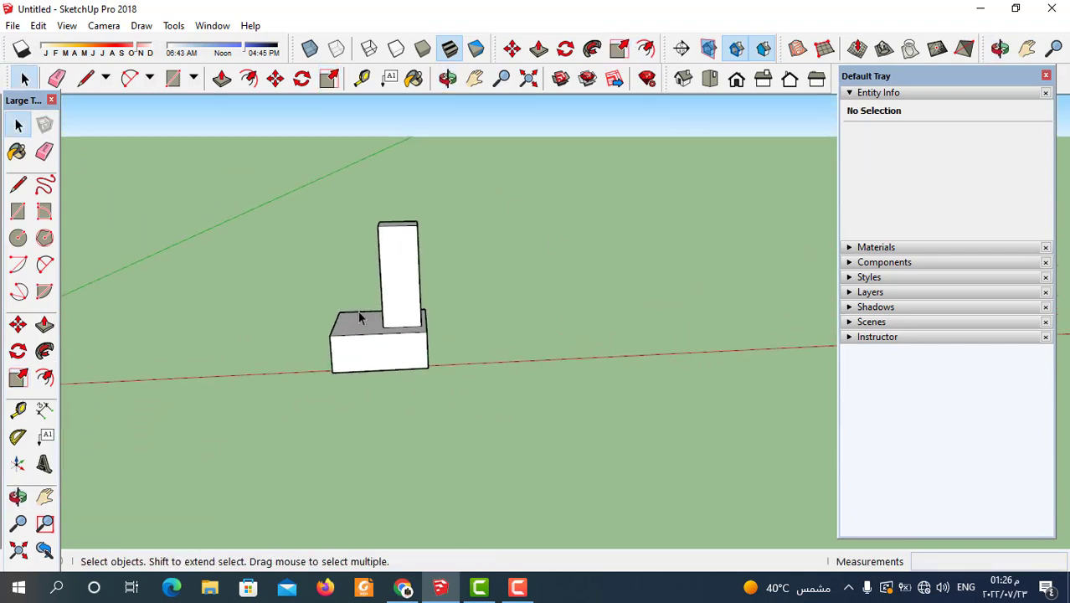
scroll(378, 289, up, 2)
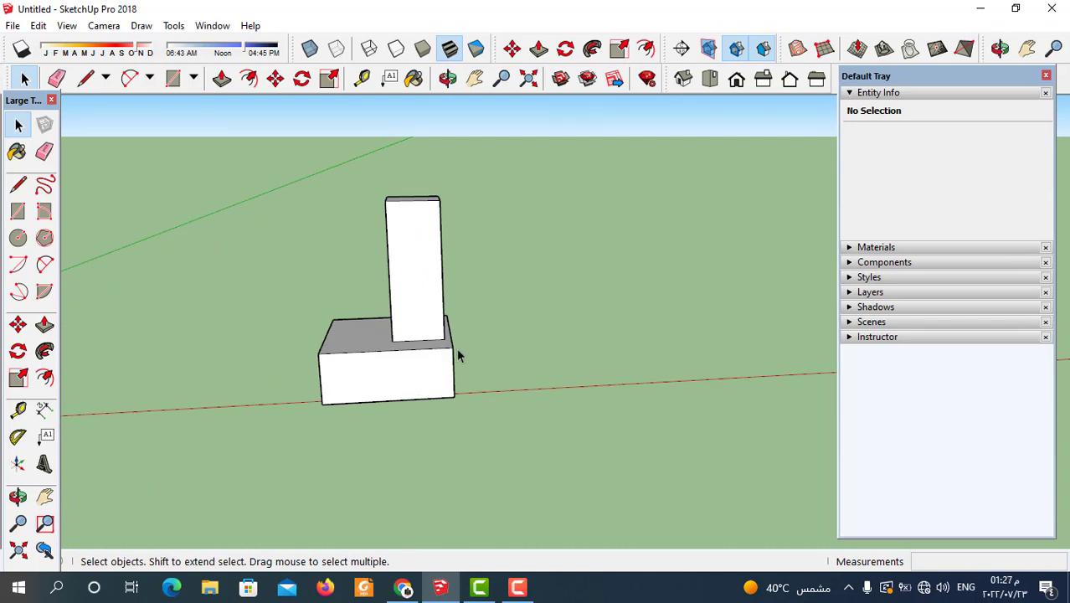
scroll(511, 381, down, 5)
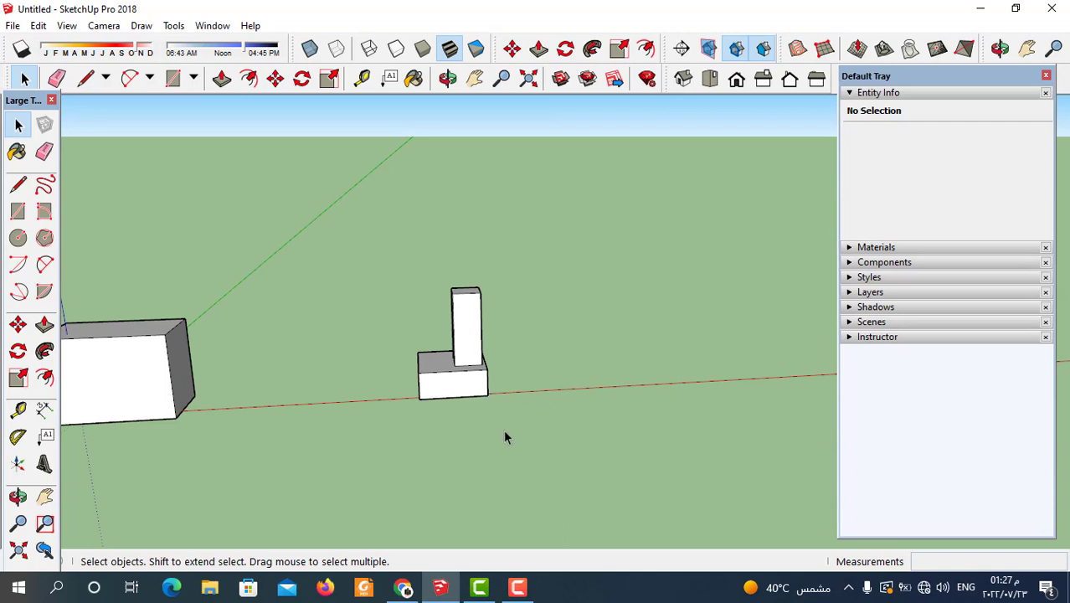
scroll(469, 400, up, 3)
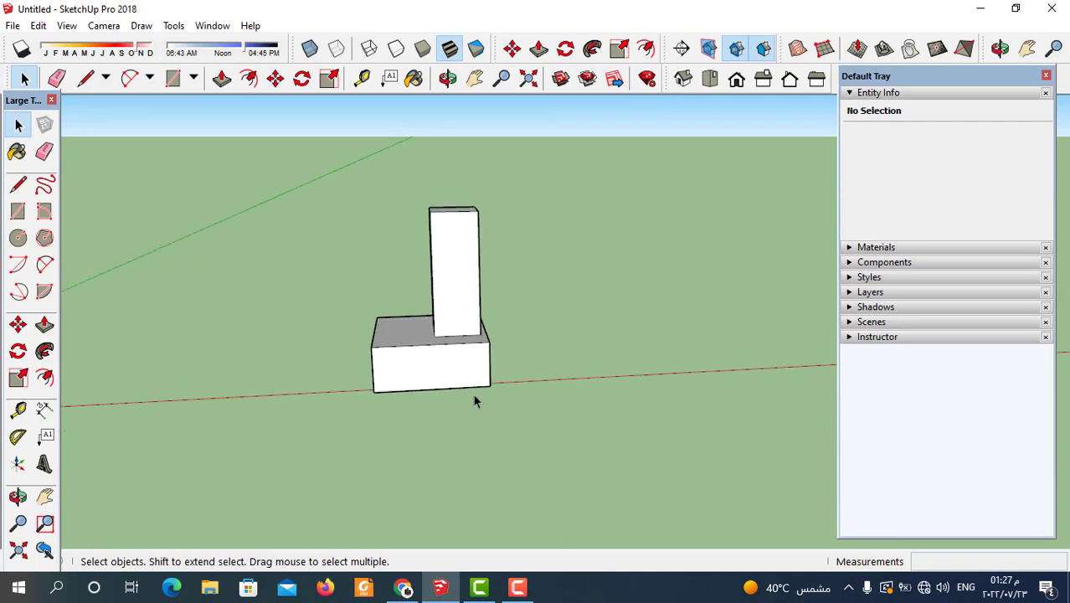
middle_drag(491, 416, 554, 430)
scroll(527, 409, down, 3)
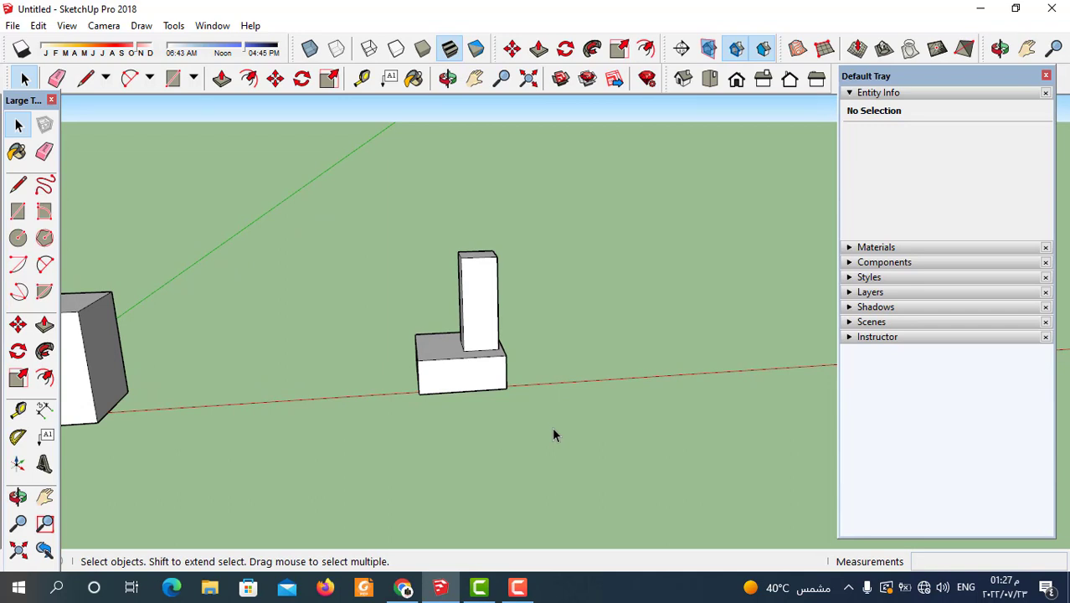
drag(375, 194, 566, 444)
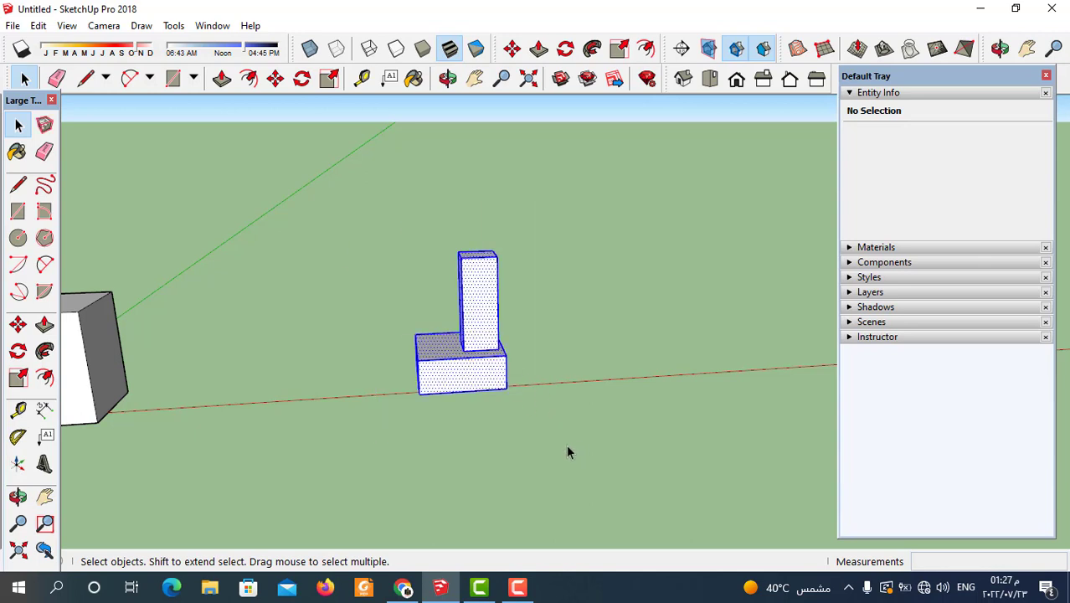
Mirror the L-shape along the red axis at a scale of -1, then undo it
click(328, 78)
middle_drag(596, 457, 495, 453)
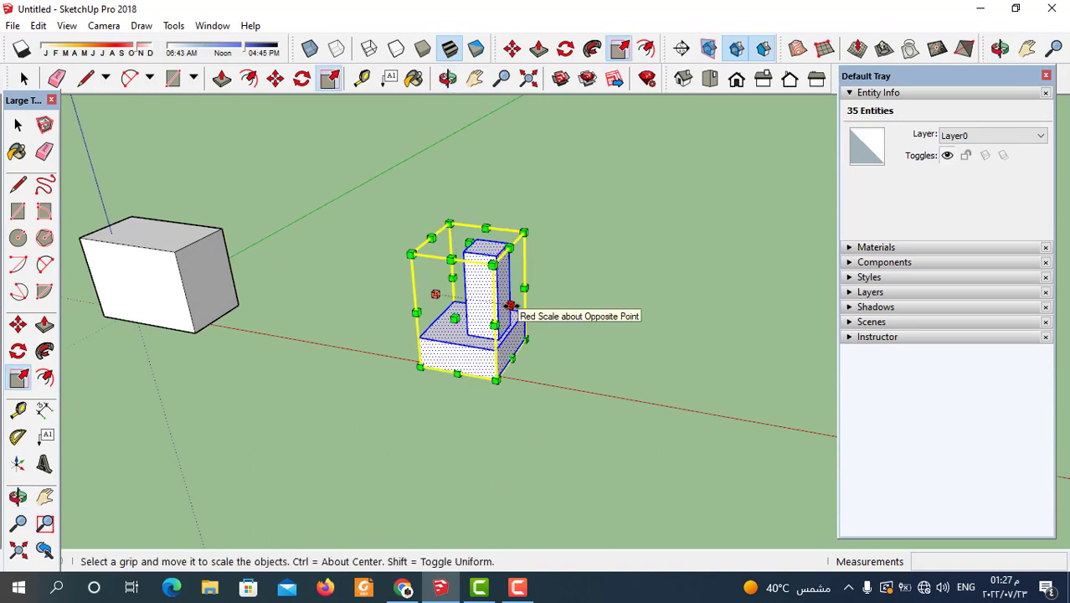
drag(509, 306, 435, 294)
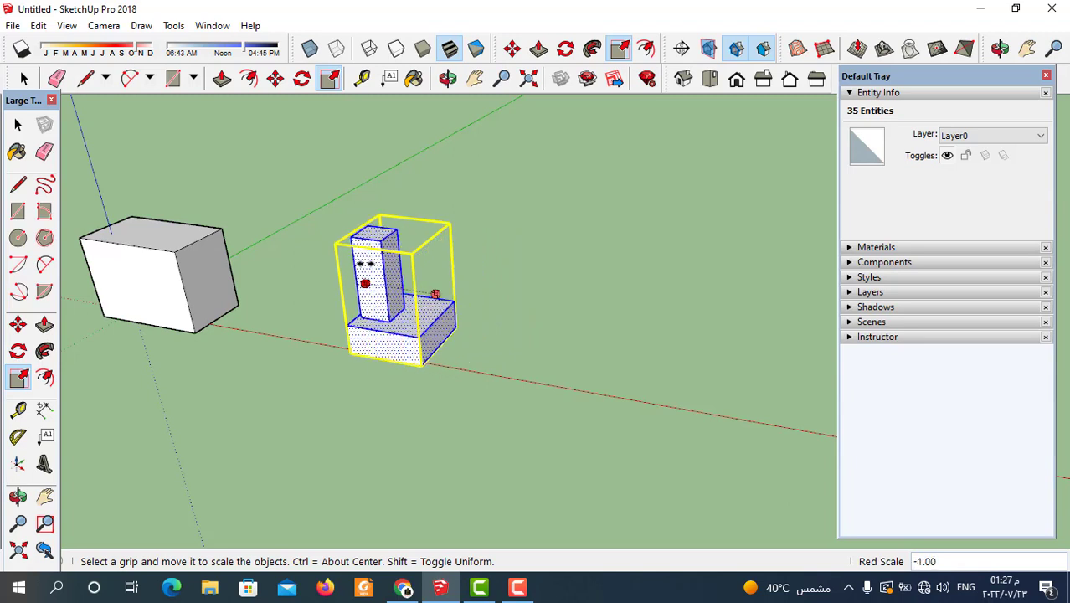
drag(435, 294, 436, 294)
middle_drag(423, 365, 616, 406)
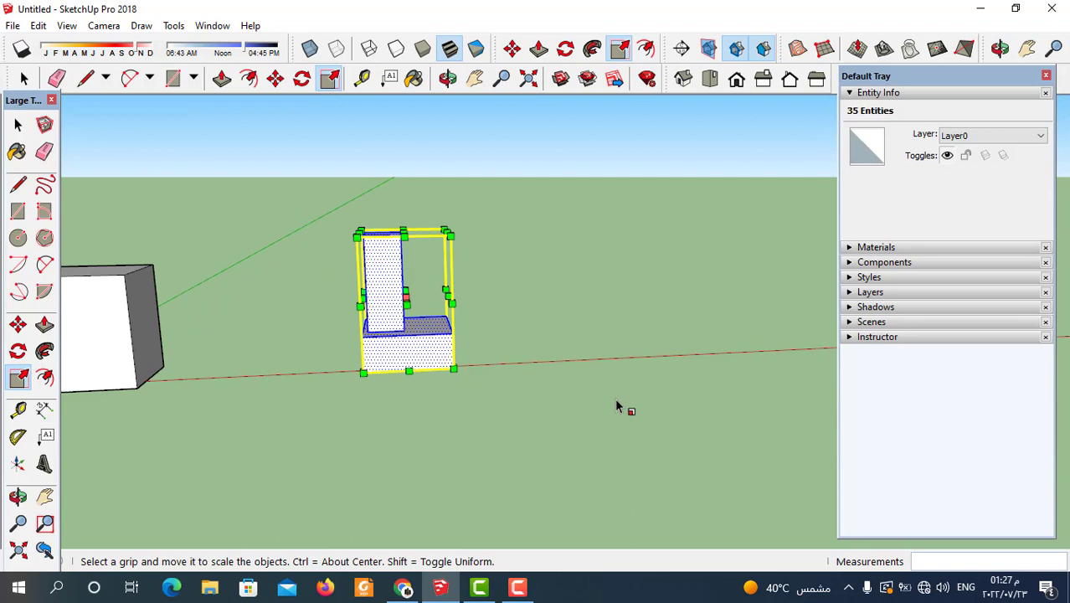
key(ctrl+z)
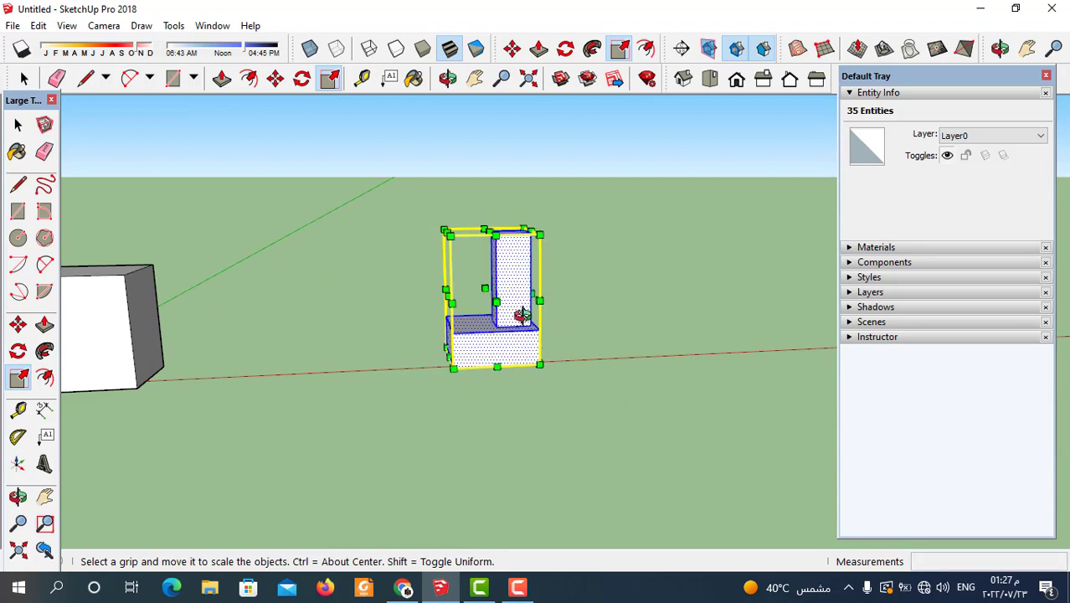
Repeat the red-axis mirror by dragging the red side grip past the opposite side
middle_drag(485, 314, 518, 333)
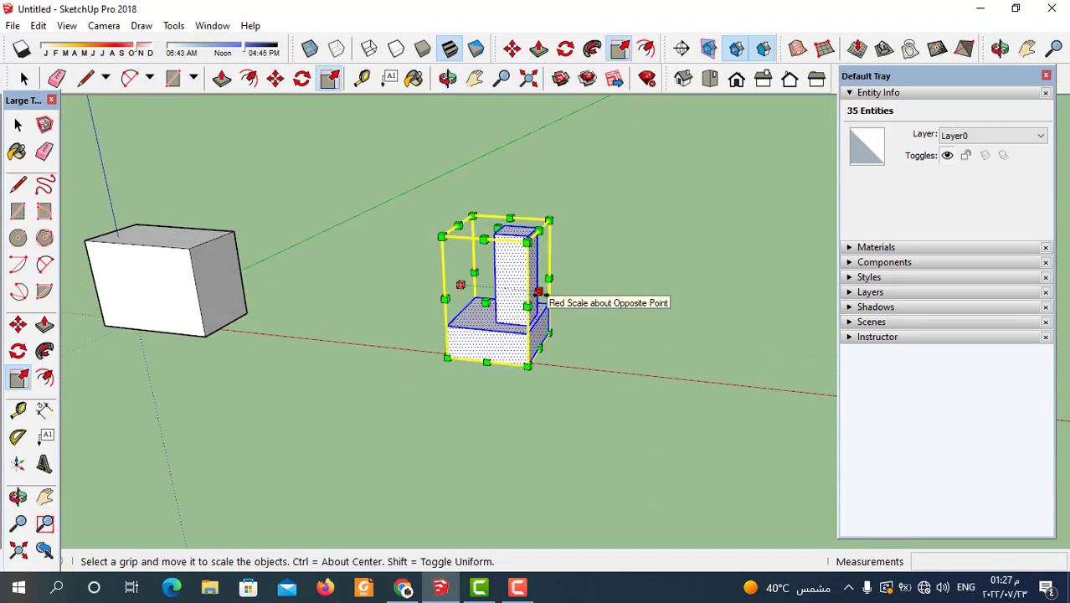
drag(538, 293, 386, 277)
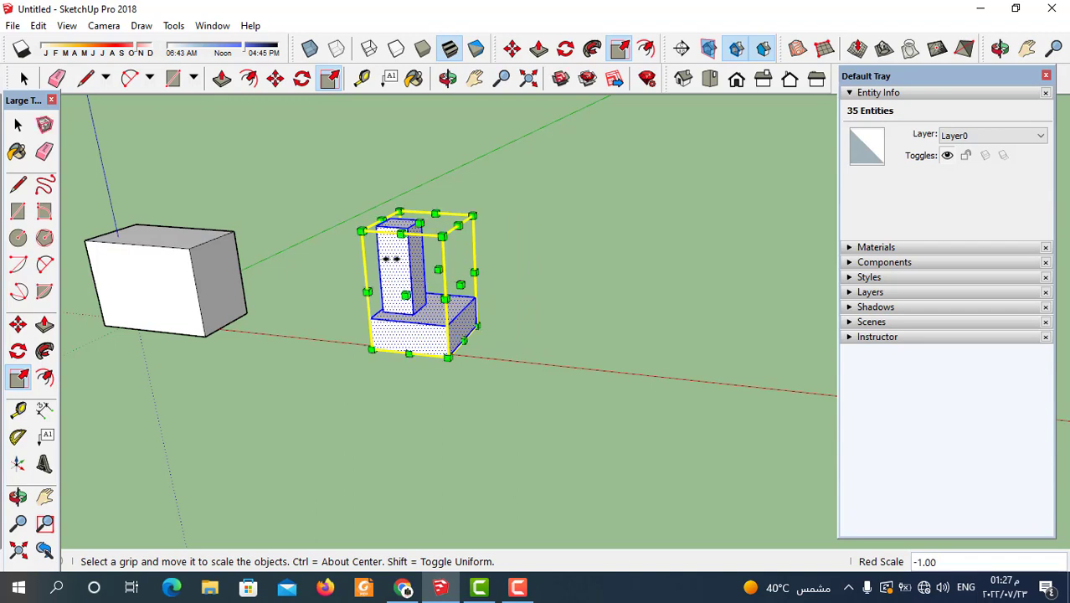
middle_drag(429, 389, 591, 367)
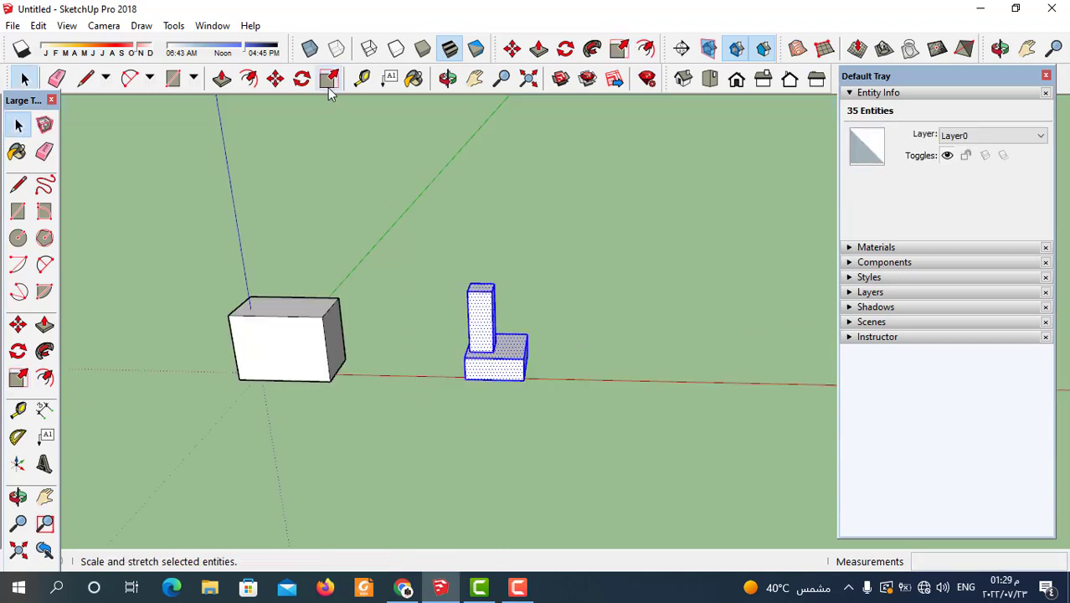
click(329, 79)
middle_drag(397, 241, 480, 398)
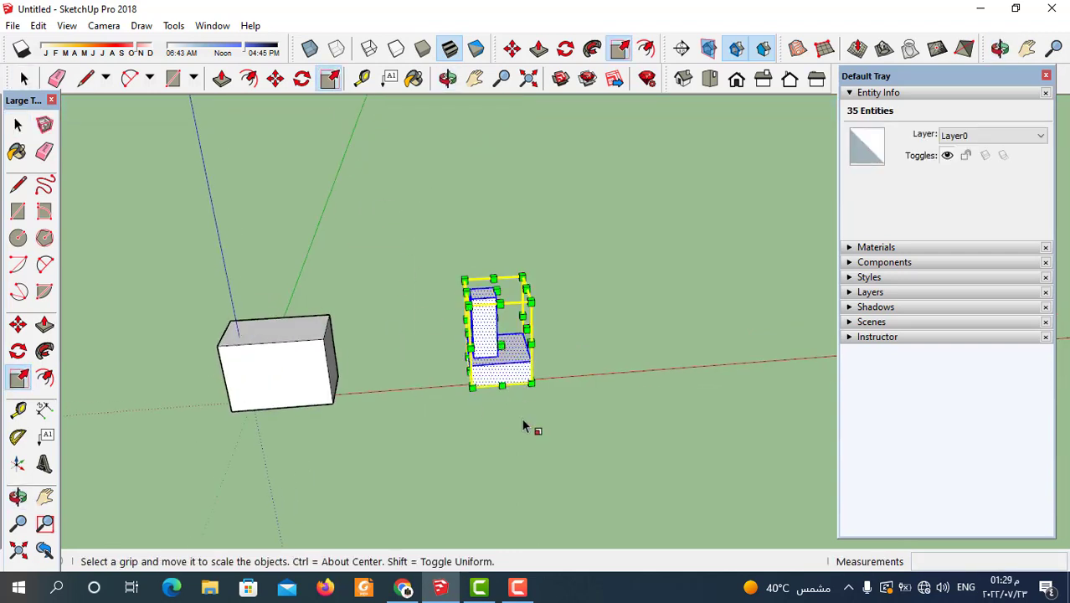
Flip the L-shape to -1 on green by dragging its green side grip past the opposite side
middle_drag(523, 426, 603, 322)
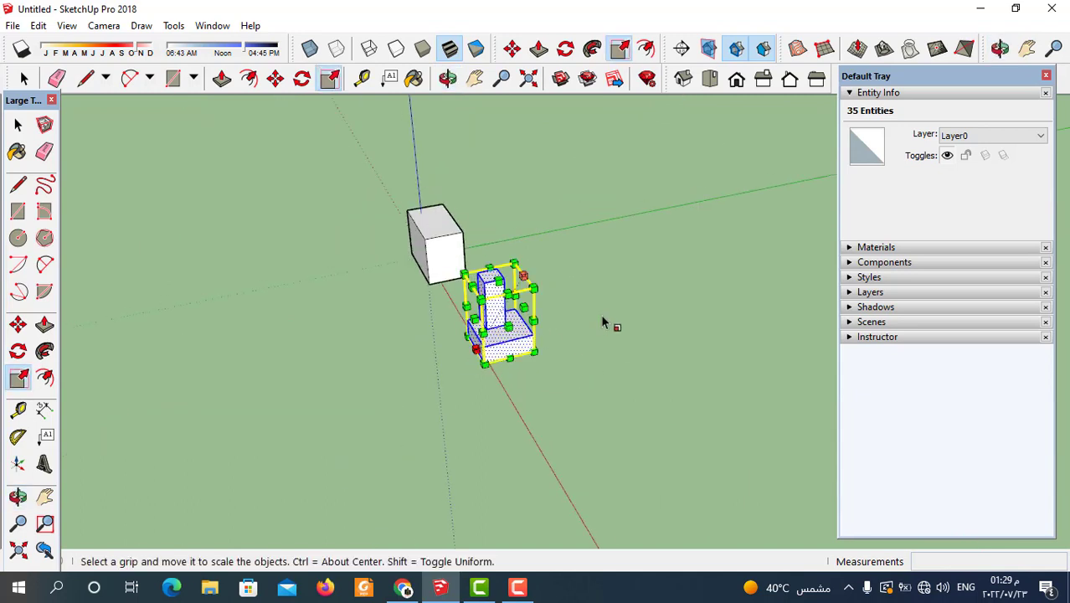
scroll(582, 311, up, 2)
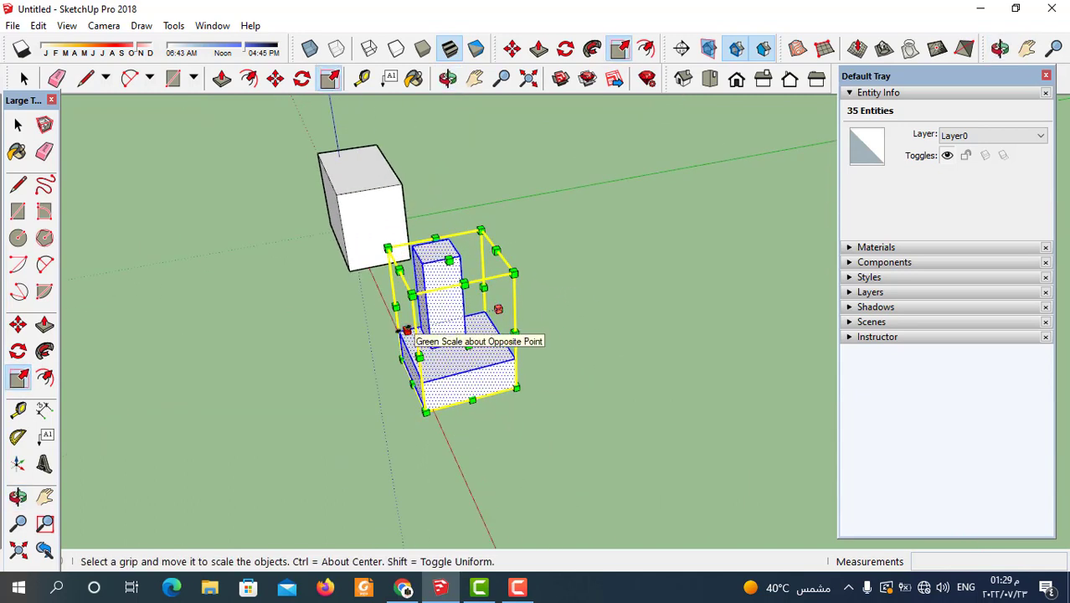
drag(405, 332, 591, 313)
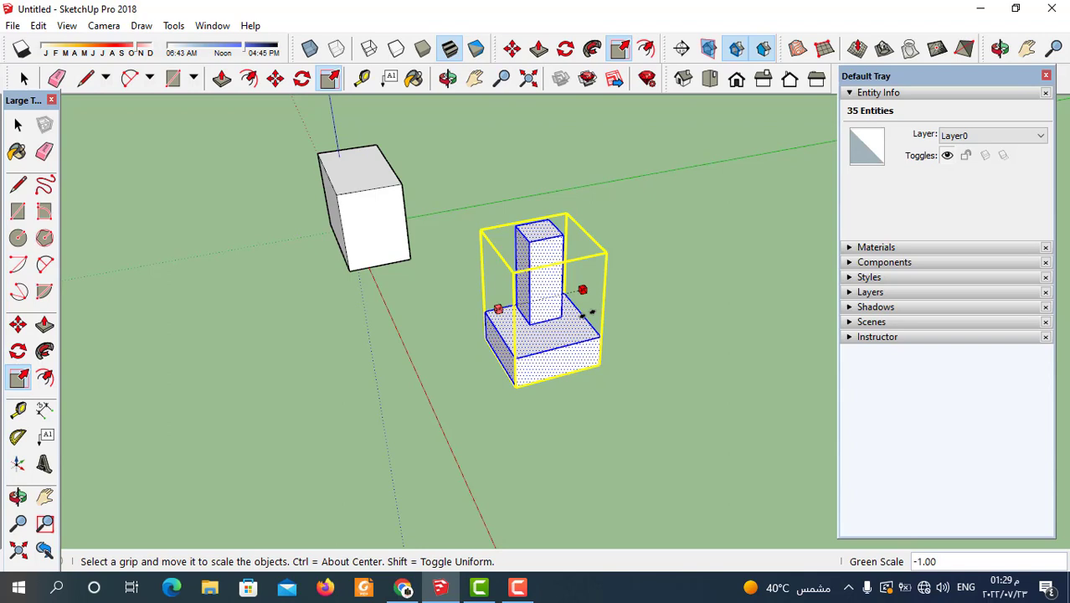
middle_drag(370, 441, 680, 369)
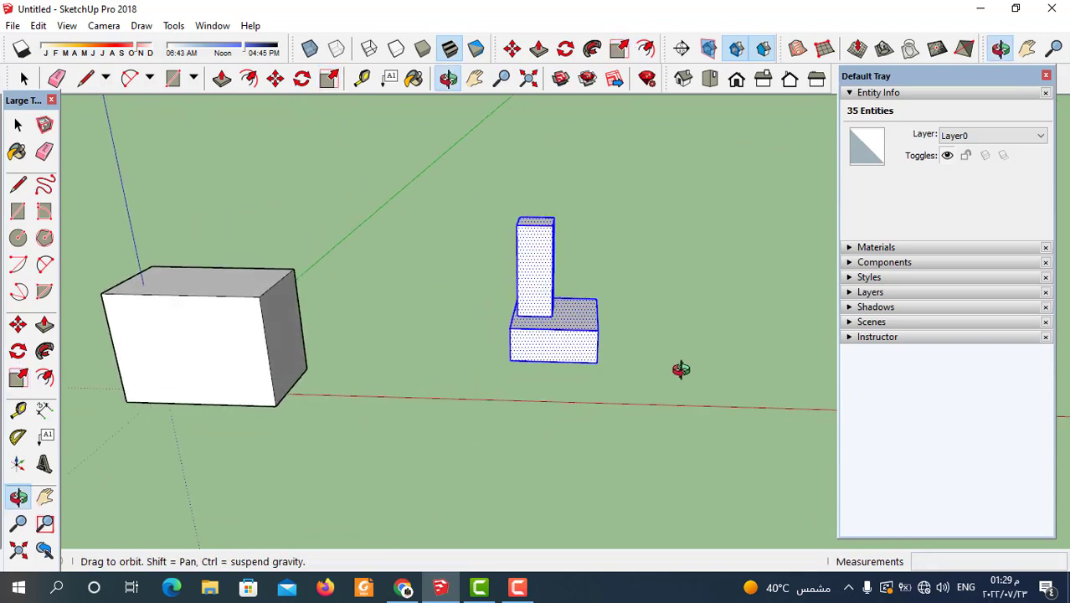
Try selecting the white box and the L-shaped solid with clicks and a selection window
middle_drag(556, 390, 329, 370)
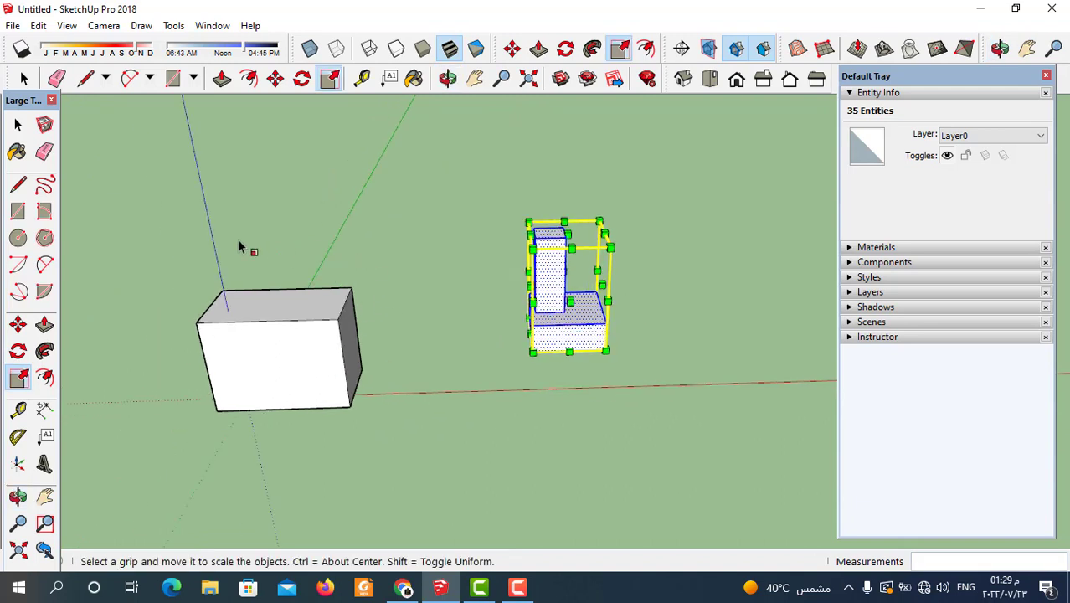
click(18, 123)
click(280, 323)
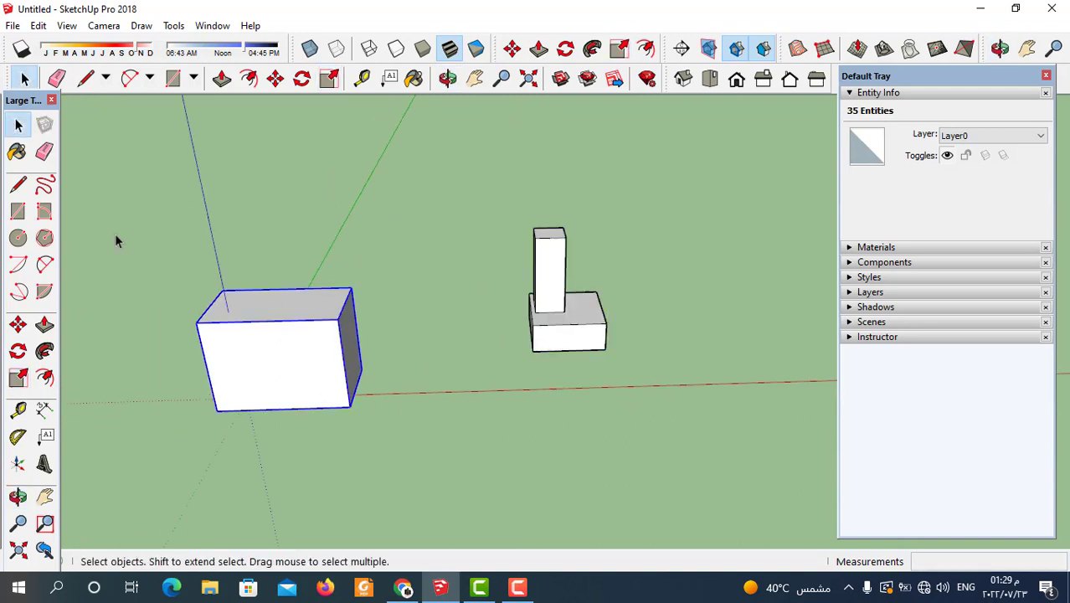
click(572, 353)
middle_drag(450, 415, 482, 313)
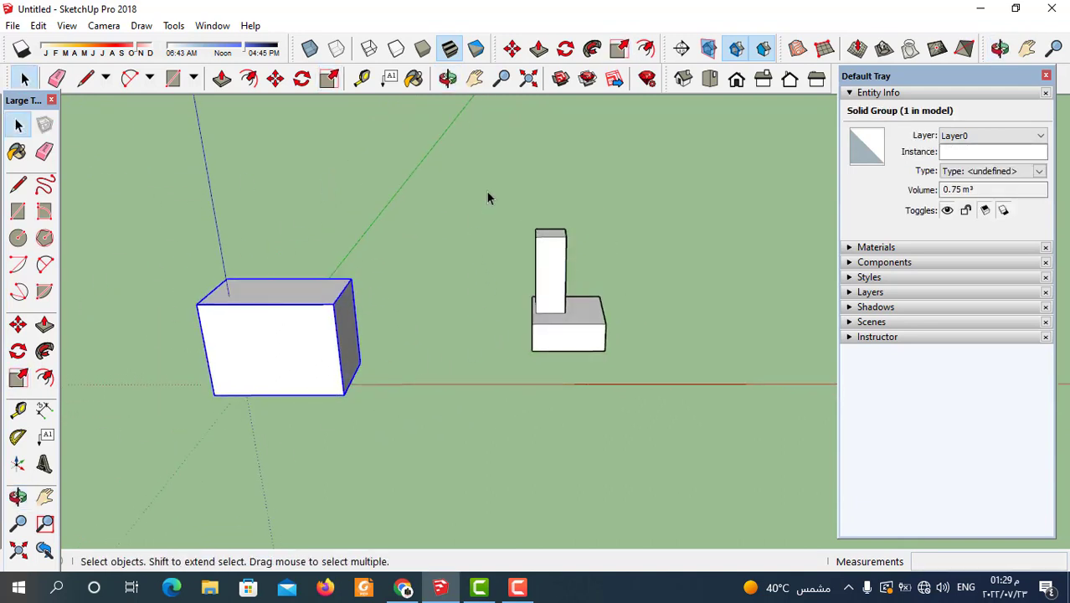
drag(488, 198, 644, 360)
middle_drag(642, 391, 480, 243)
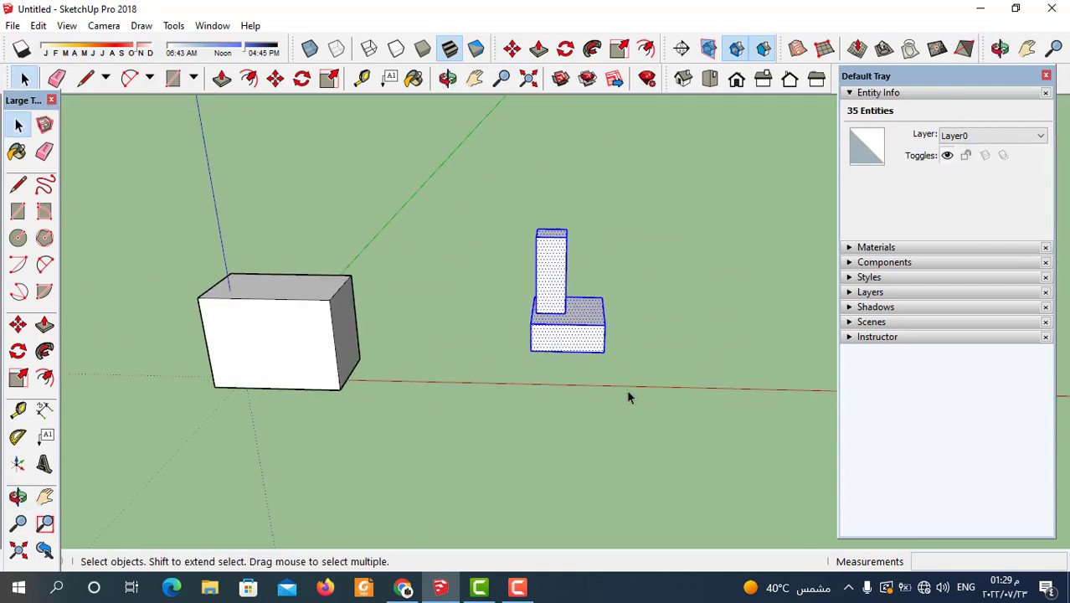
Select only the pillar, then window-select the whole L-shaped solid and activate Scale
click(543, 427)
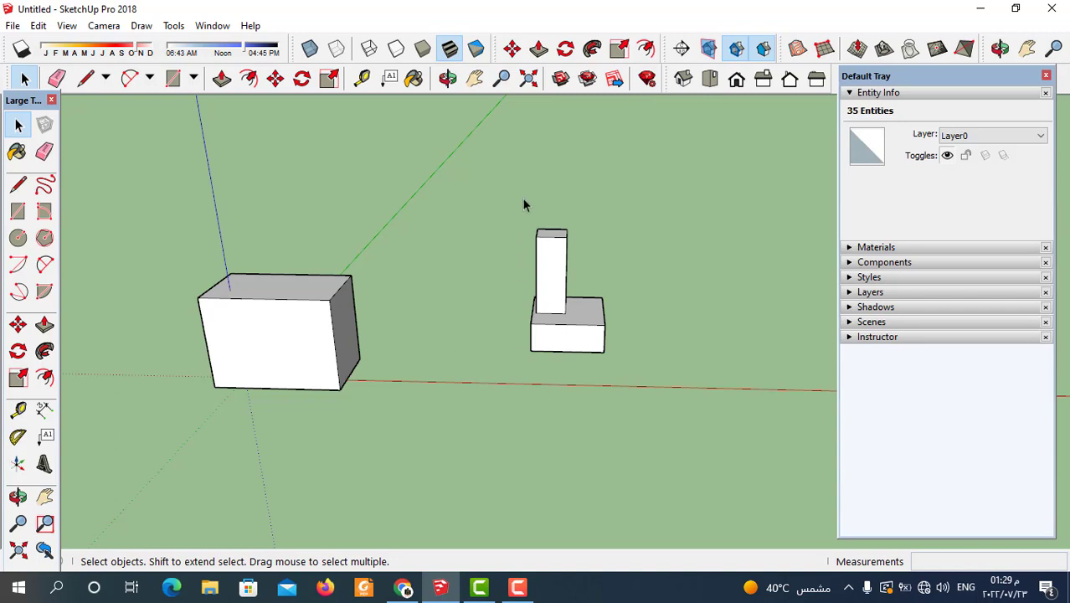
drag(521, 199, 578, 339)
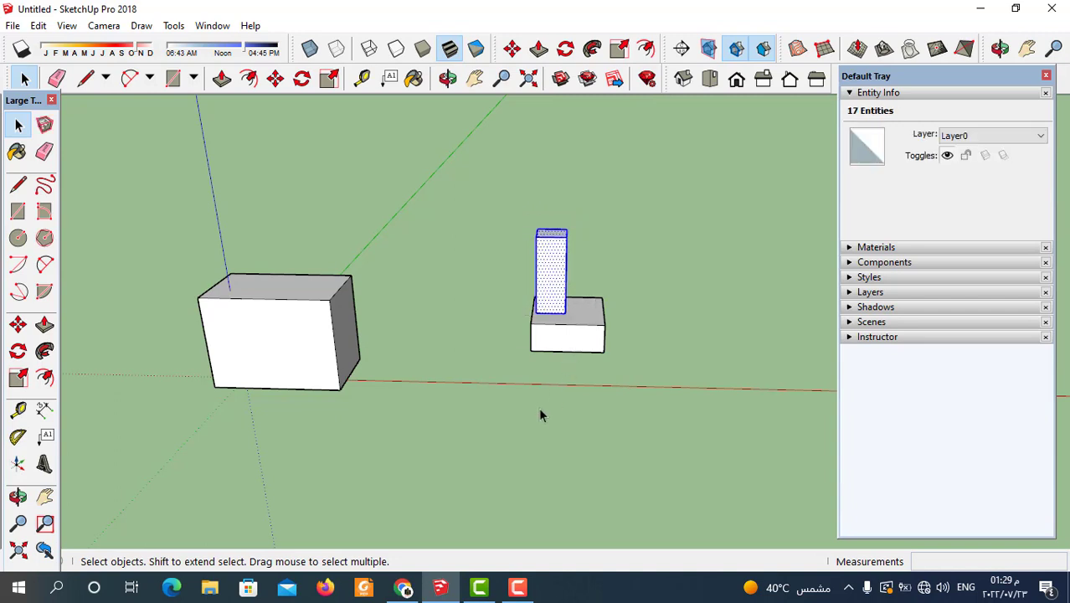
click(536, 408)
middle_drag(466, 406, 469, 335)
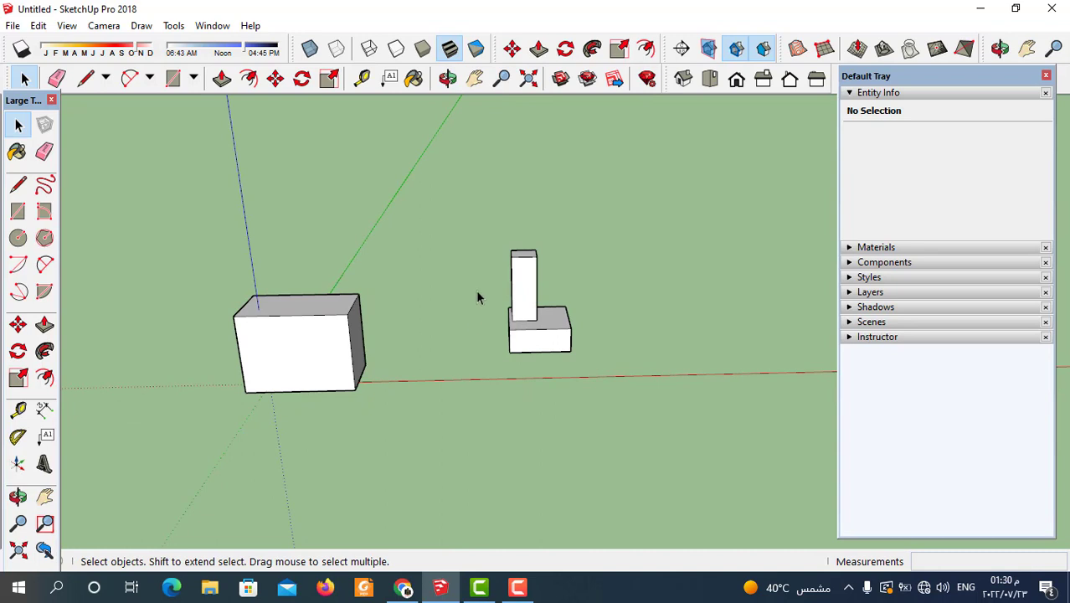
drag(473, 216, 607, 415)
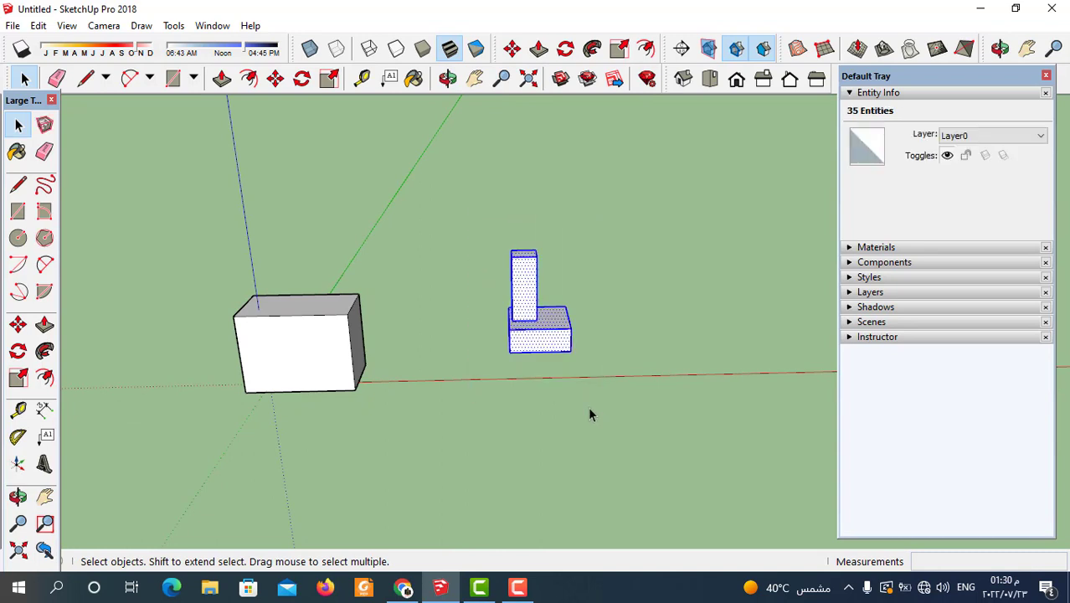
click(330, 80)
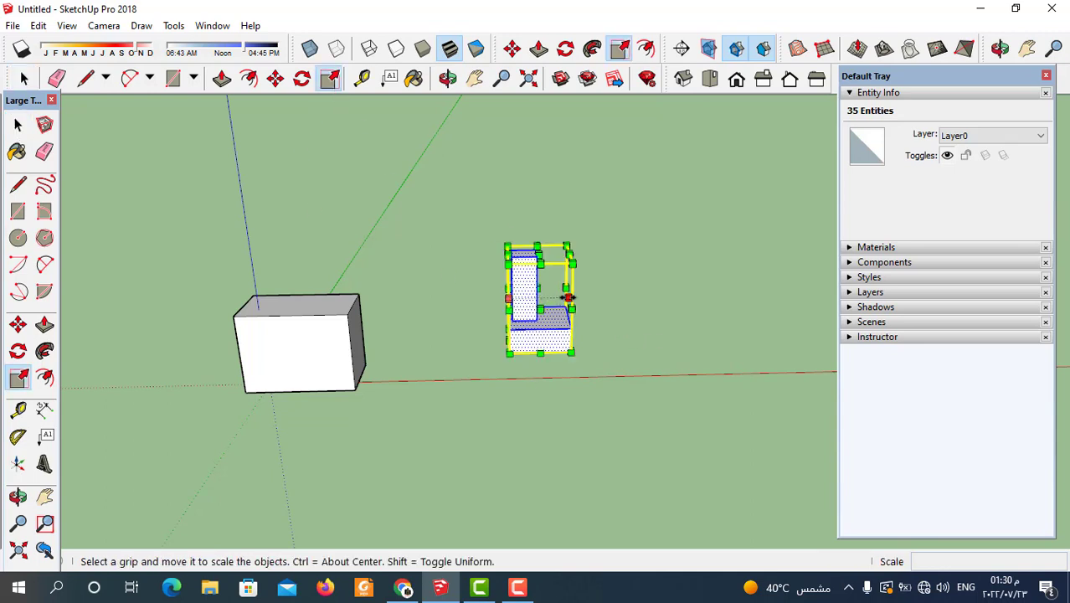
Mirror the L-shaped solid along the red axis at red scale -0.44, then deselect it
drag(567, 297, 449, 300)
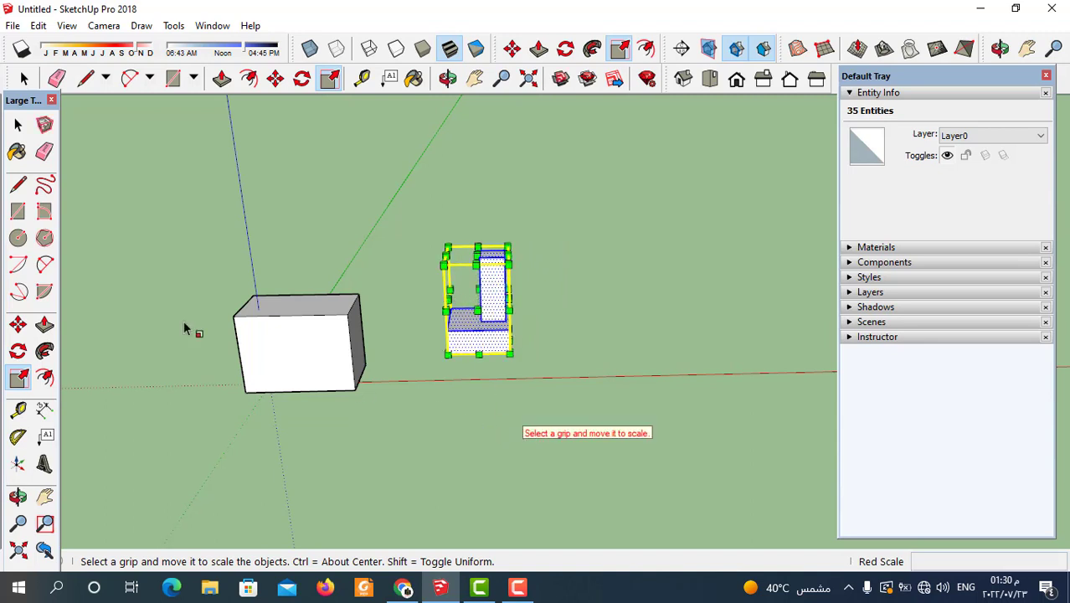
click(17, 125)
click(457, 411)
middle_drag(458, 411, 500, 327)
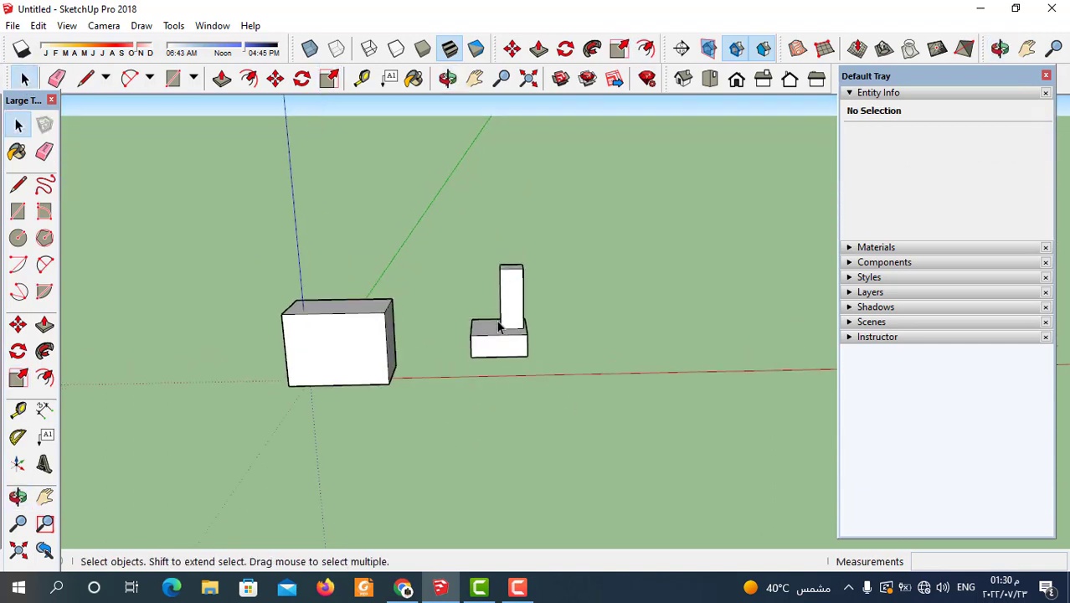